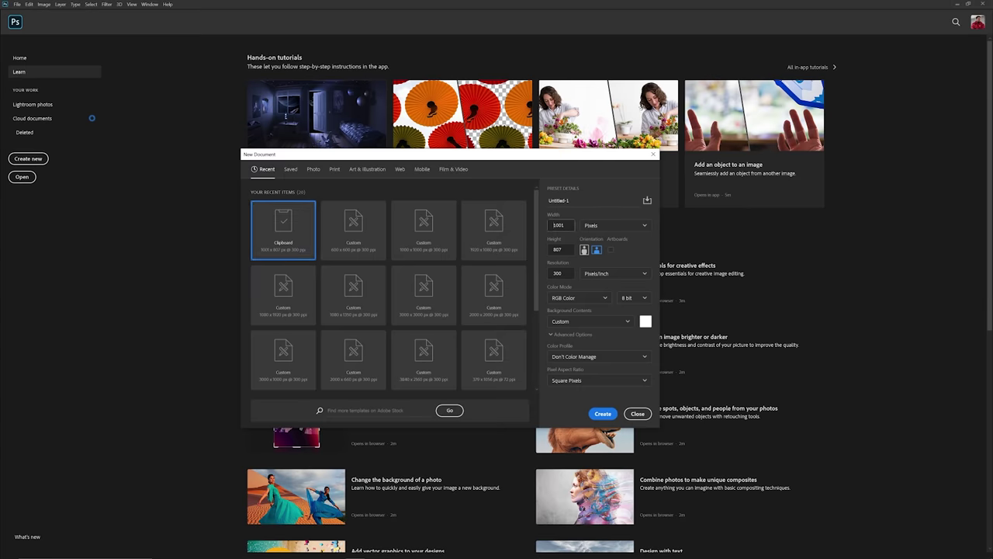
Step: Create a 600 × 600 px RGB document named Emotes and zoom in on it
{"action": "type", "text": "600"}
{"action": "key", "text": "Tab"}
{"action": "type", "text": "600"}
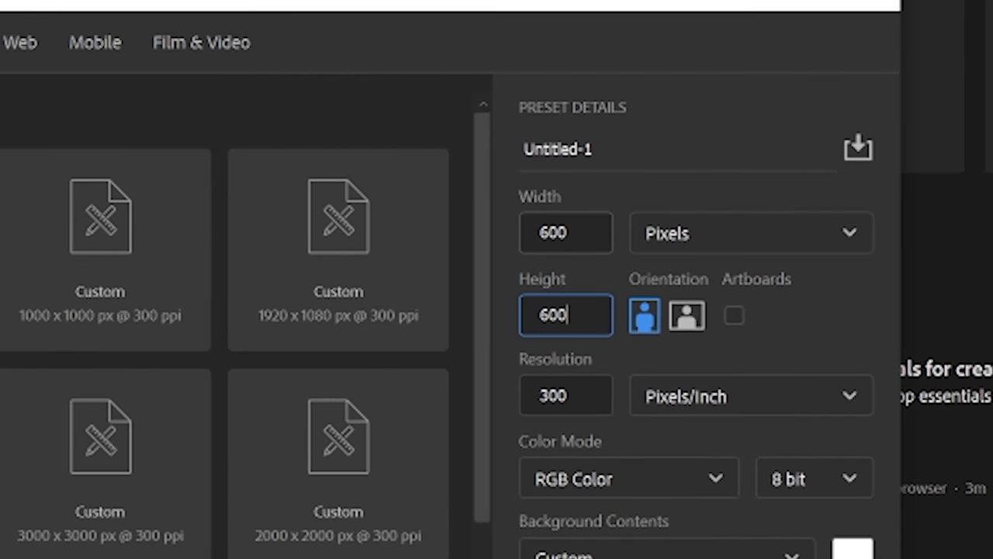
{"action": "left_click", "coordinate": [558, 149]}
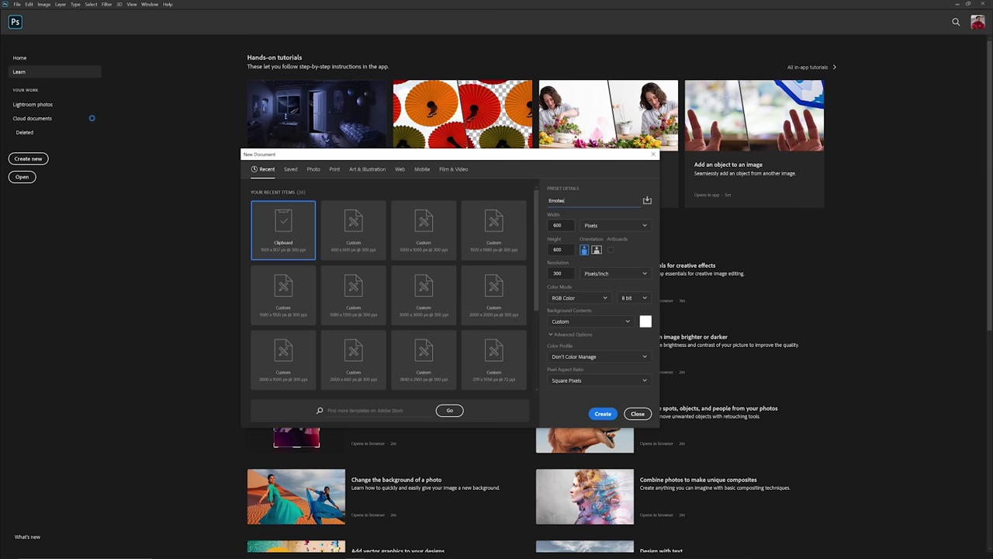
{"action": "left_click", "coordinate": [580, 297]}
{"action": "left_click", "coordinate": [603, 339]}
{"action": "left_click", "coordinate": [607, 414]}
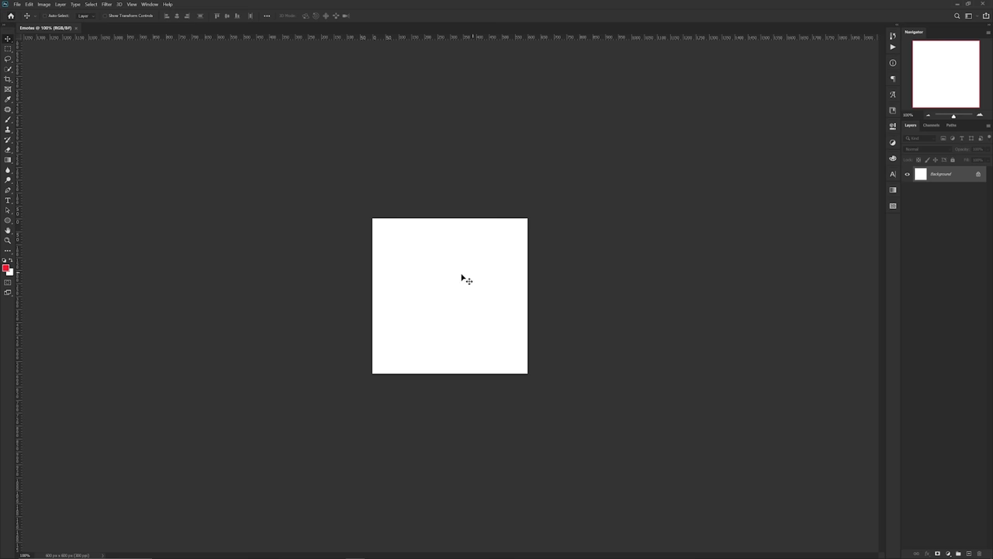
{"action": "key", "text": "ctrl+plus"}
{"action": "key", "text": "ctrl+plus"}
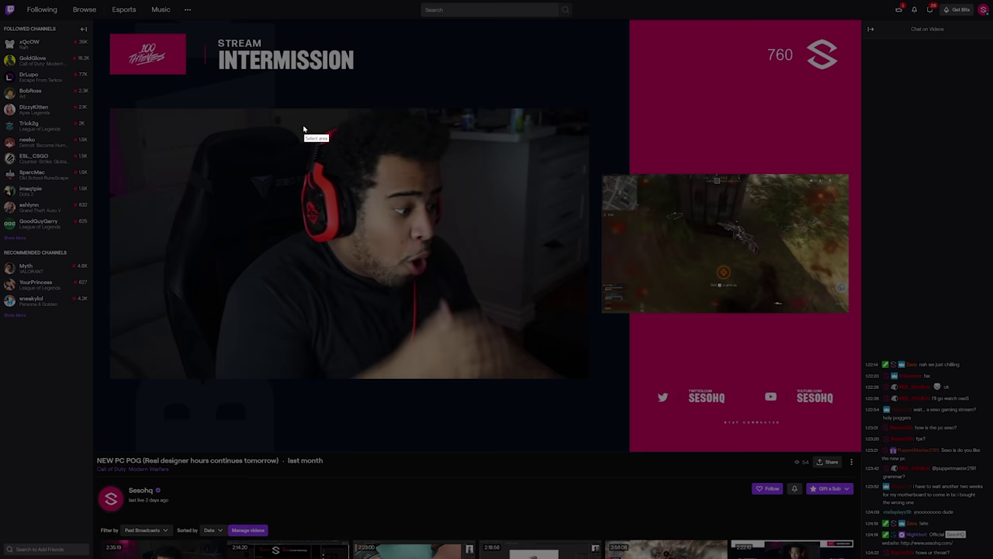
Step: Capture a tight 693x730 crop of the streamer's webcam face and copy it over to Photoshop
{"action": "left_click_drag", "start_coordinate": [283, 109], "coordinate": [474, 304]}
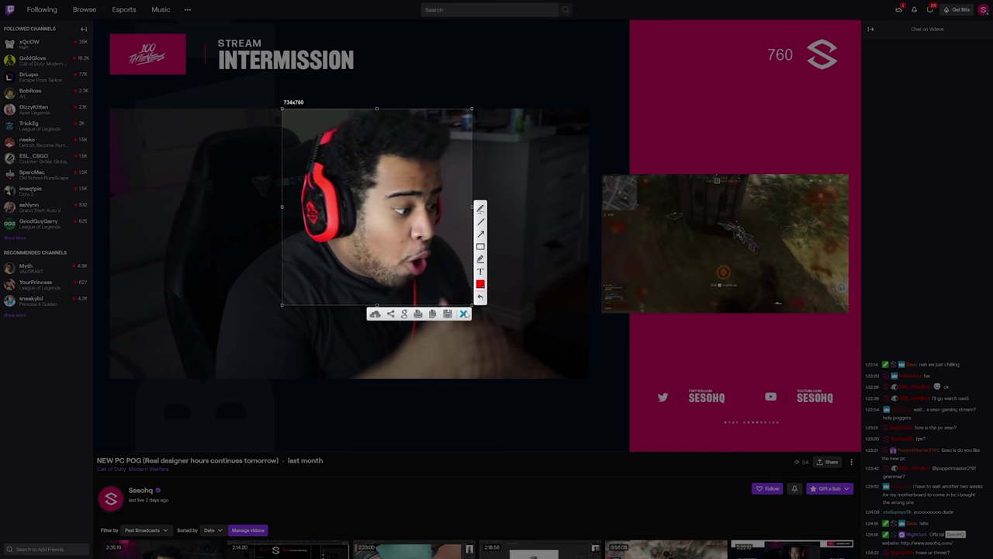
{"action": "left_click_drag", "start_coordinate": [473, 306], "coordinate": [465, 297]}
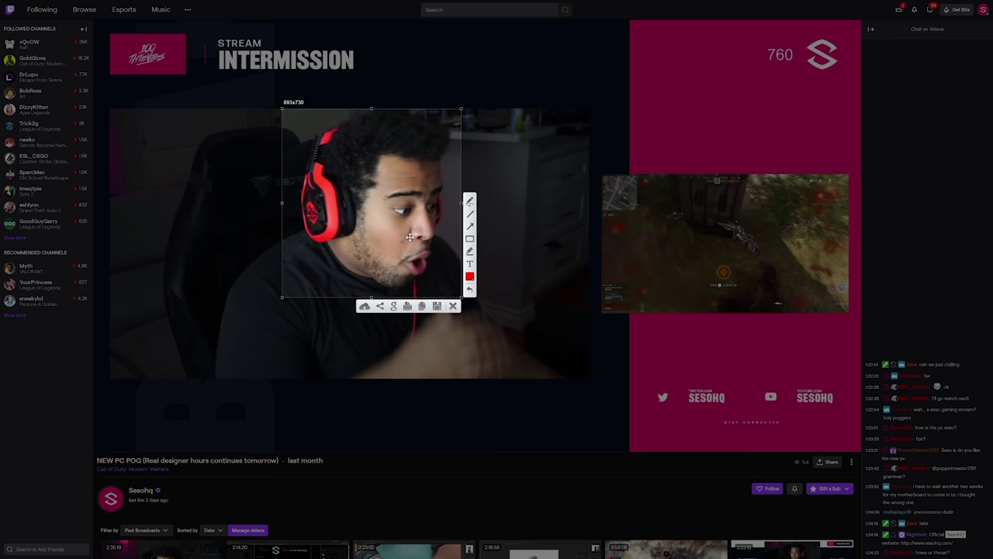
{"action": "key", "text": "ctrl+c"}
{"action": "key", "text": "alt+Tab"}
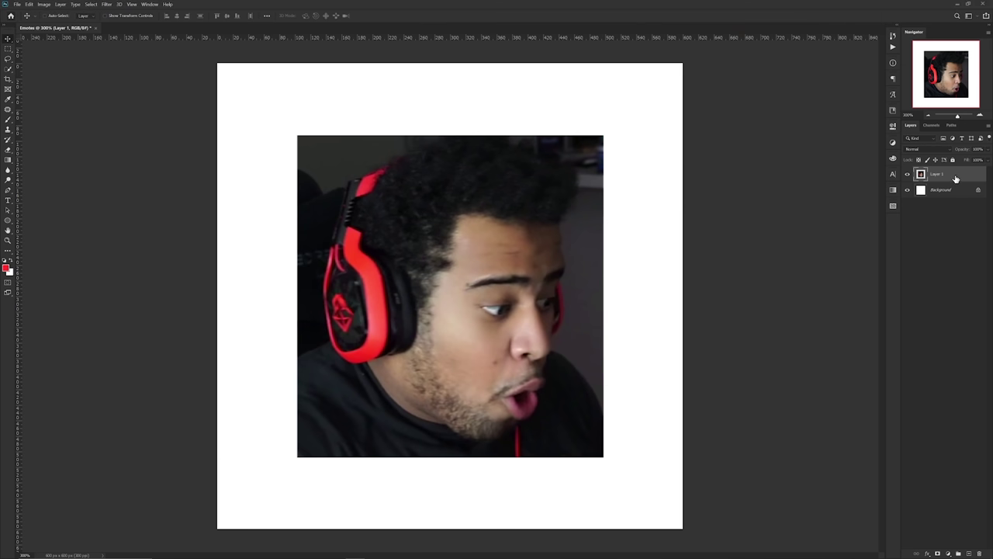
Step: Make the face a smart object and in Camera Raw raise highlights +16, shadows, clarity, blacks +22
{"action": "right_click", "coordinate": [955, 180]}
{"action": "left_click", "coordinate": [931, 279]}
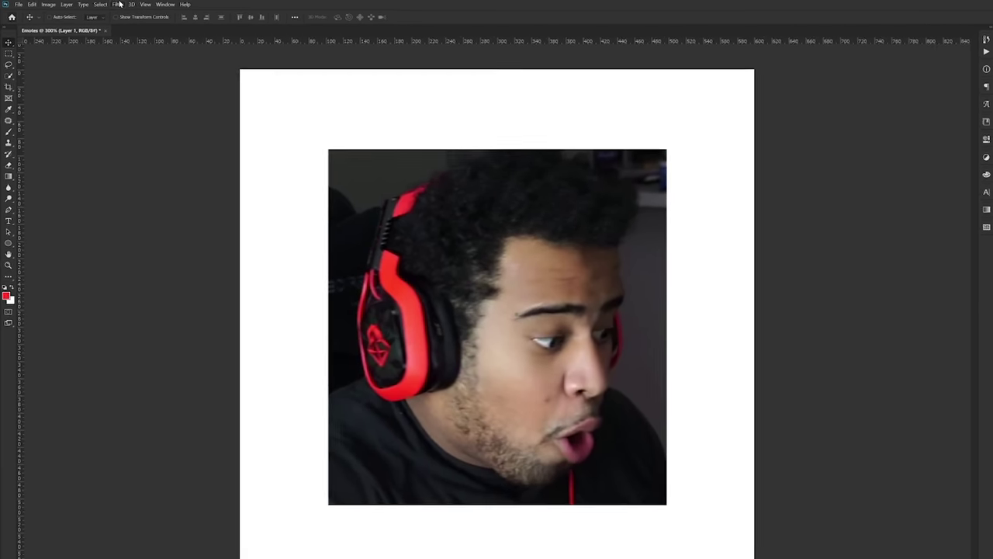
{"action": "left_click", "coordinate": [106, 5]}
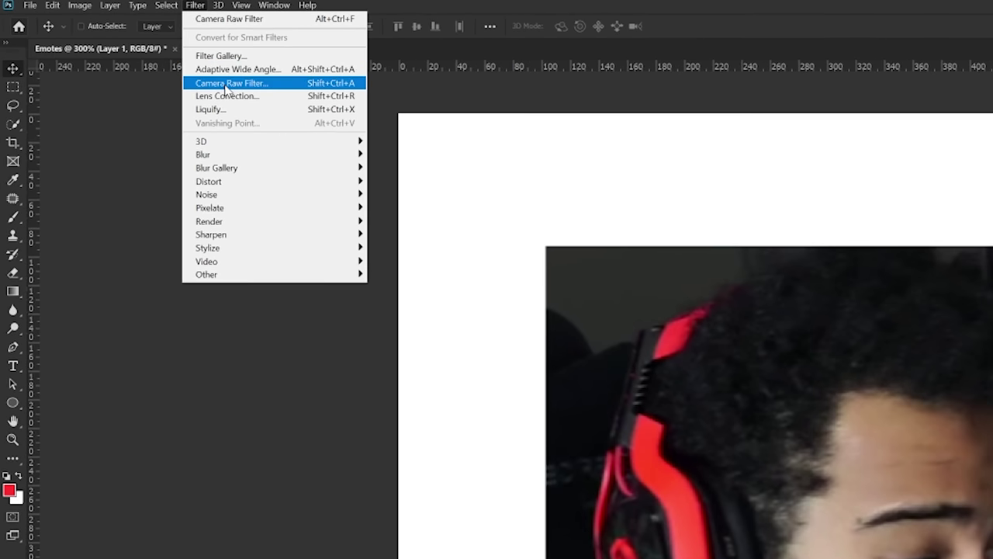
{"action": "left_click", "coordinate": [226, 84]}
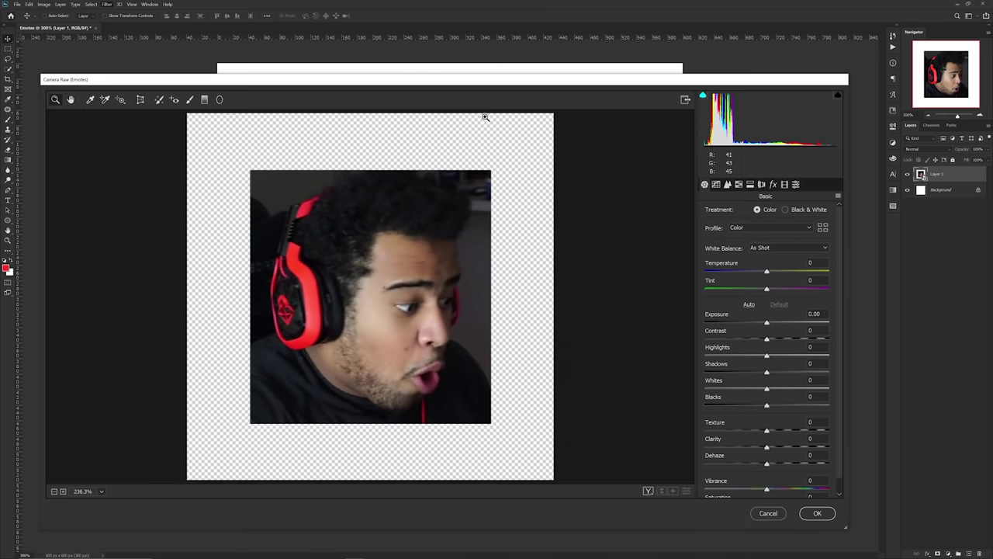
{"action": "left_click_drag", "start_coordinate": [773, 356], "coordinate": [777, 355]}
{"action": "left_click_drag", "start_coordinate": [766, 371], "coordinate": [778, 402]}
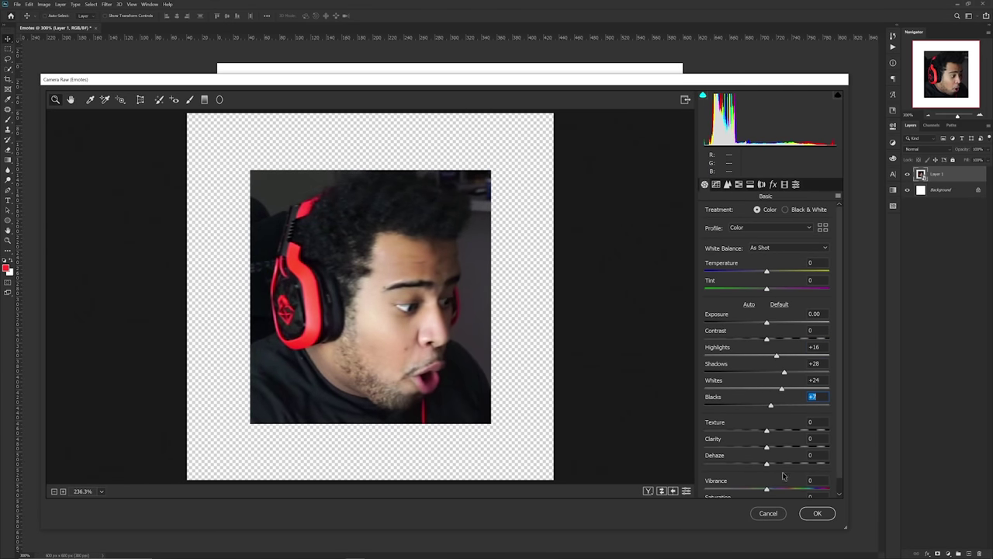
{"action": "left_click_drag", "start_coordinate": [772, 448], "coordinate": [788, 447]}
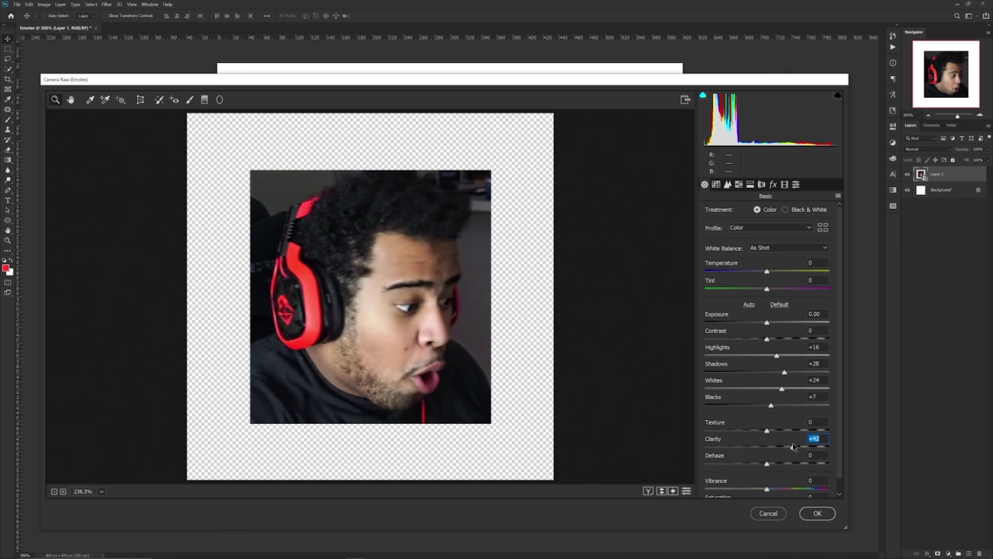
{"action": "mouse_move", "coordinate": [771, 404]}
{"action": "left_mouse_down"}
{"action": "mouse_move", "coordinate": [781, 405]}
{"action": "mouse_move", "coordinate": [769, 407]}
{"action": "left_mouse_up"}
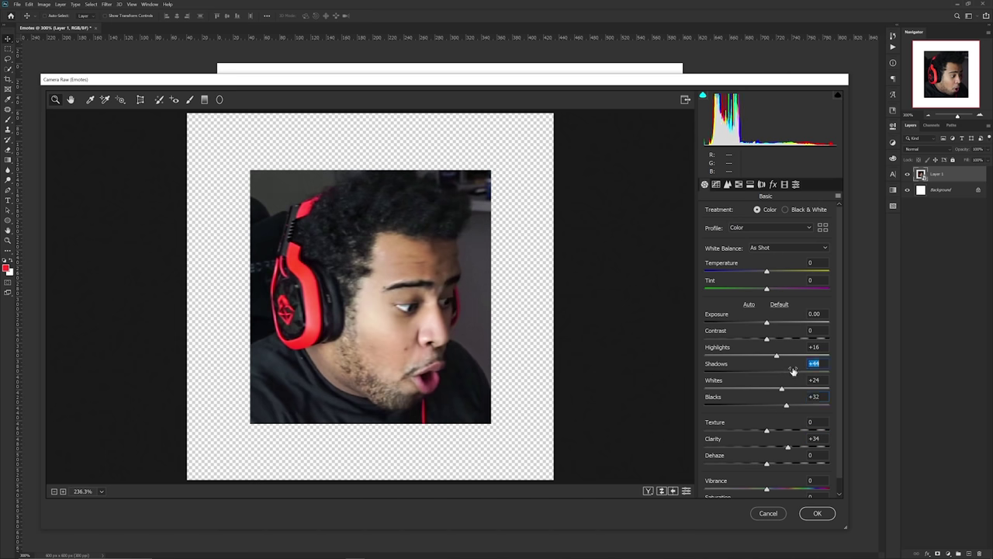
Step: Sharpen (Amount 98, Radius 1.7) and reduce luminance noise (26, detail 60), then apply
{"action": "left_click", "coordinate": [728, 185]}
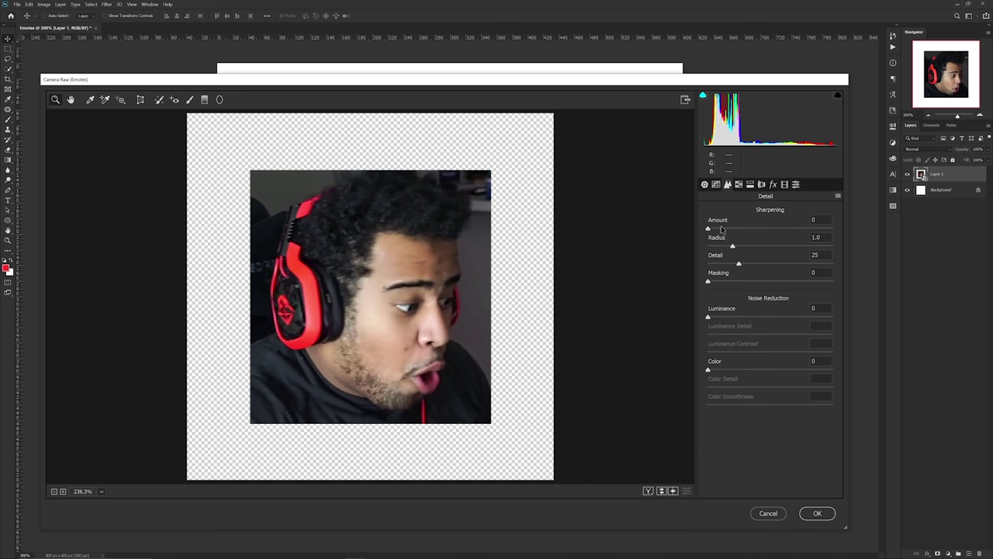
{"action": "left_click", "coordinate": [647, 490]}
{"action": "left_click", "coordinate": [561, 314]}
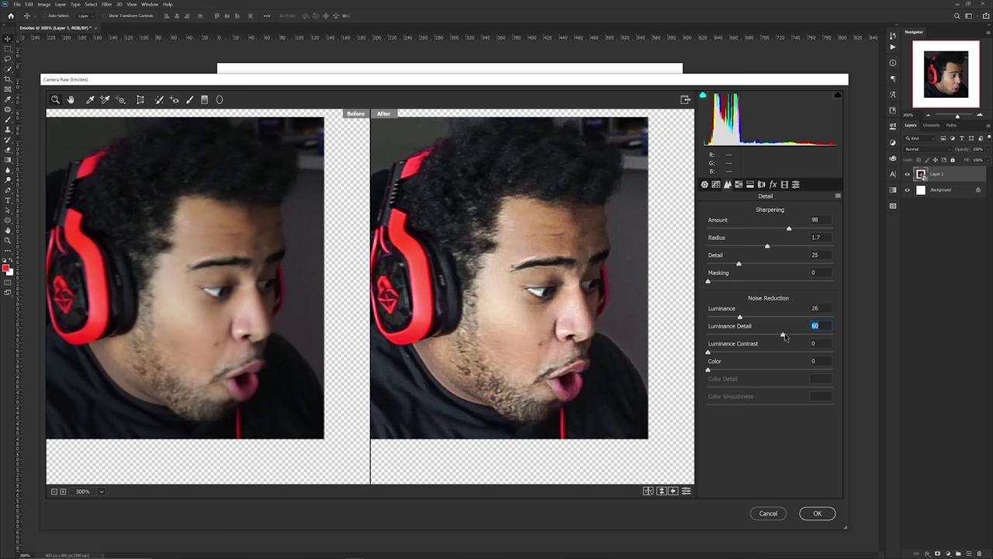
{"action": "left_click", "coordinate": [577, 285], "text": "alt"}
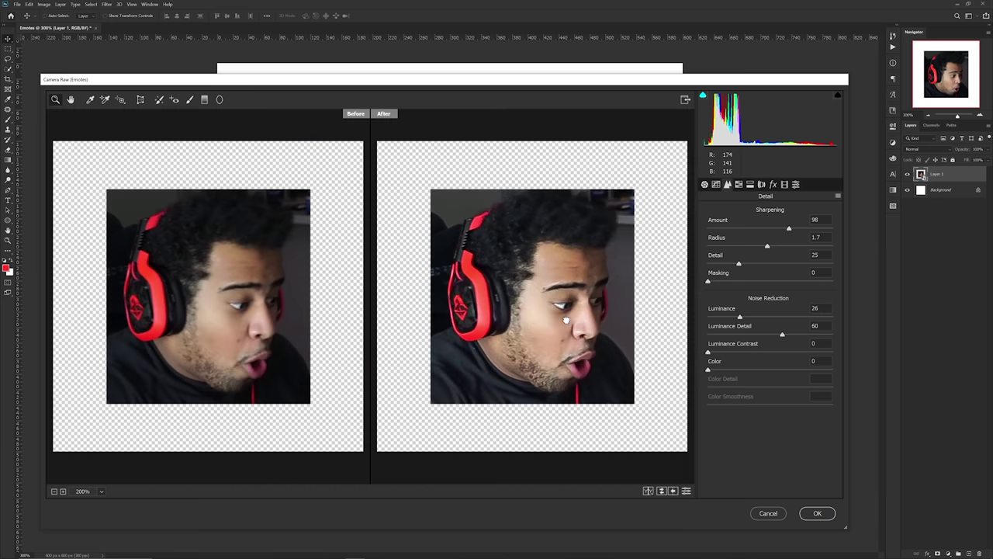
{"action": "left_click", "coordinate": [610, 349]}
{"action": "left_click_drag", "start_coordinate": [555, 296], "coordinate": [576, 320]}
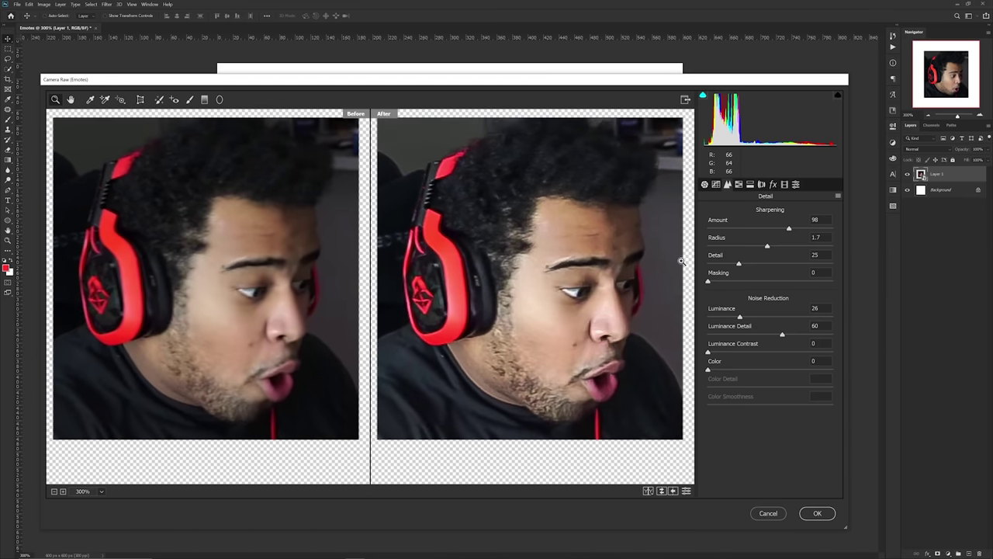
{"action": "left_click", "coordinate": [818, 513]}
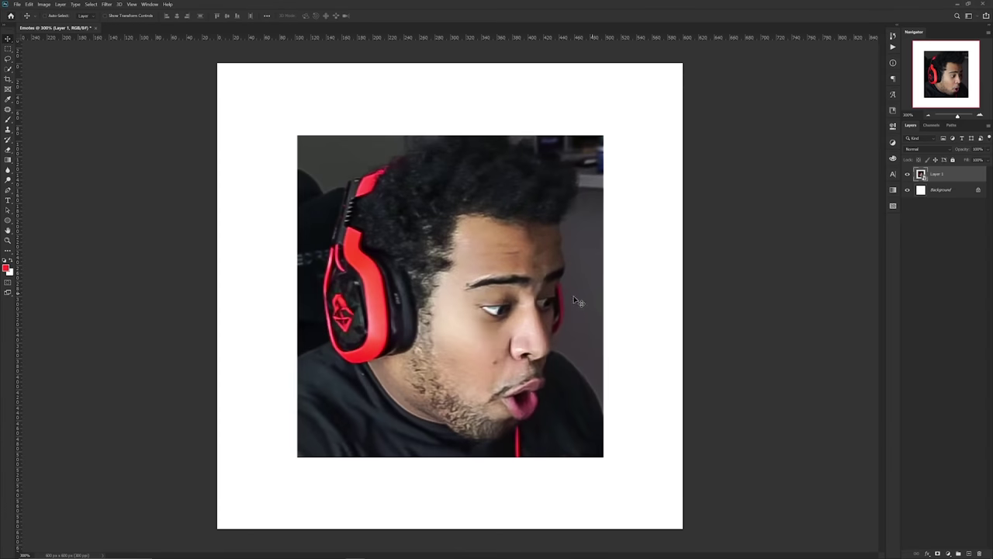
Step: Select the headphoned head with the Quick Selection tool
{"action": "key", "text": "ctrl+minus"}
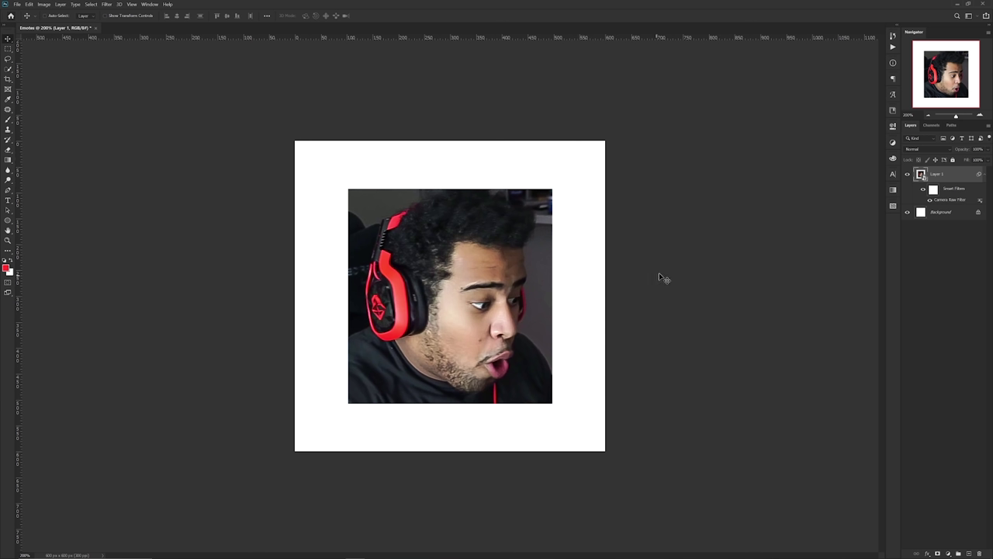
{"action": "key", "text": "ctrl+plus"}
{"action": "key", "text": "w"}
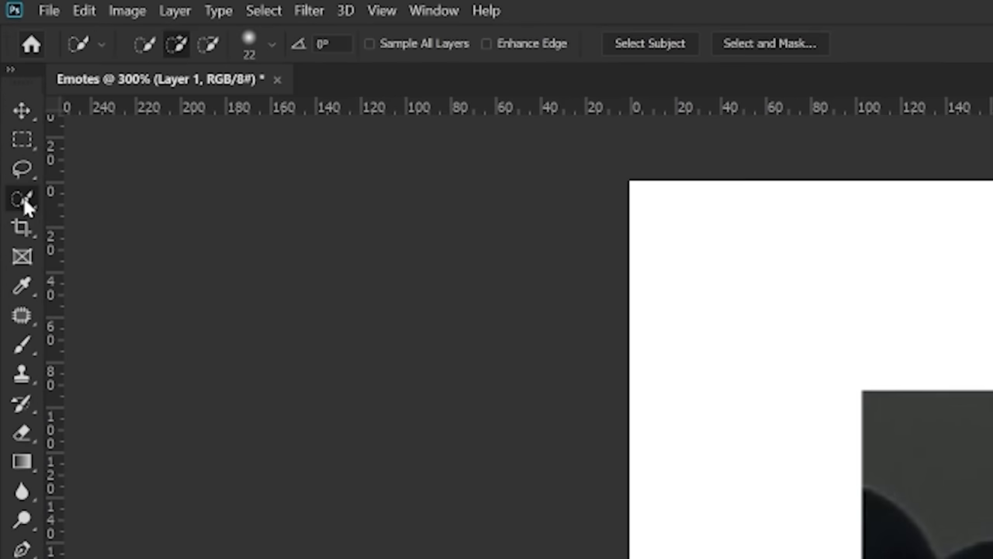
{"action": "right_click", "coordinate": [7, 68]}
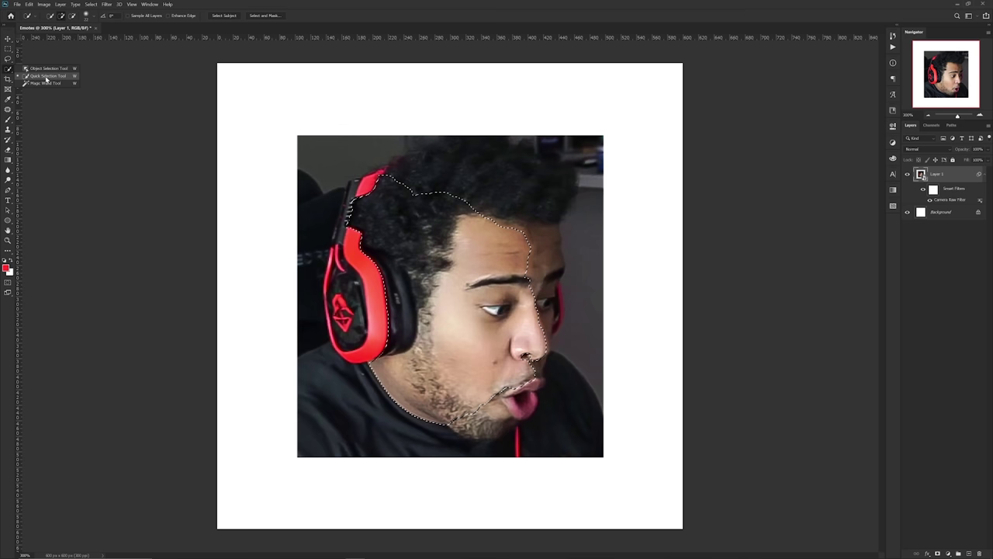
{"action": "left_click", "coordinate": [143, 263]}
{"action": "key", "text": "q"}
{"action": "key", "text": "q"}
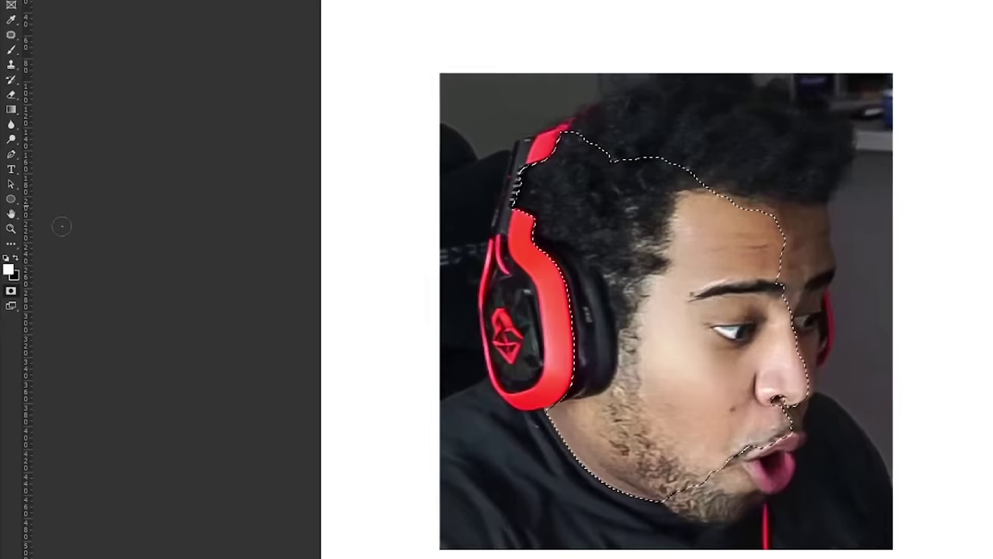
{"action": "left_click", "coordinate": [8, 281]}
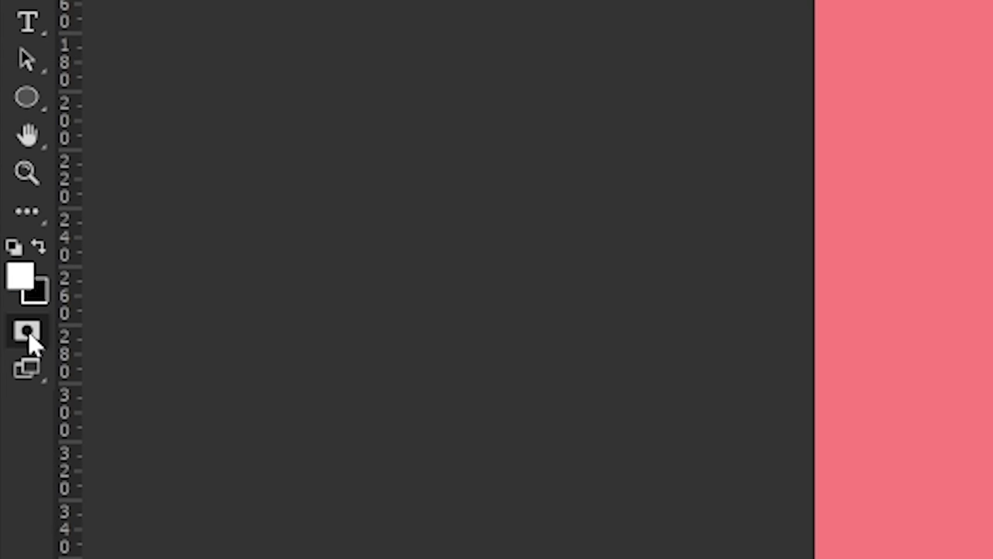
{"action": "left_click", "coordinate": [28, 330]}
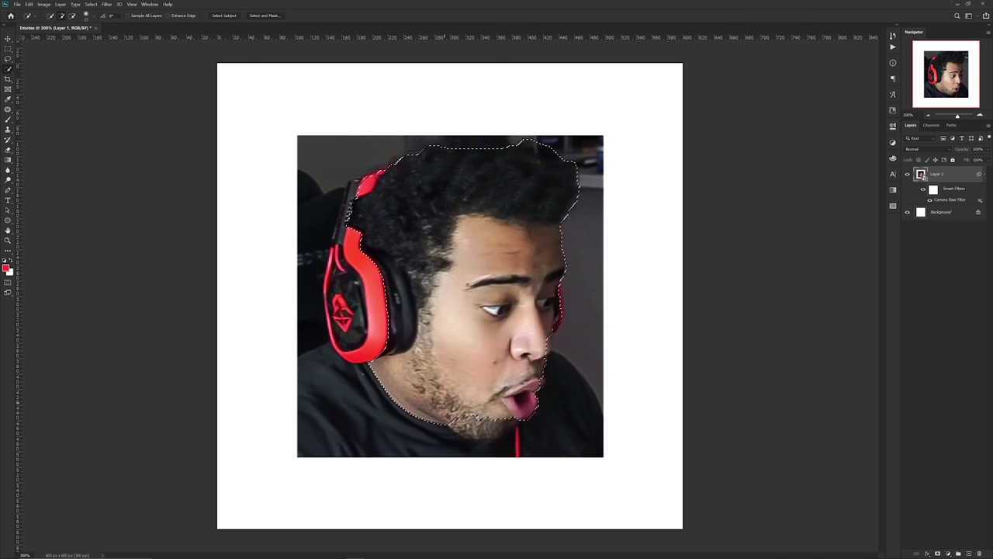
Step: Refine the head selection in Quick Mask, brushing in the earcup and checking the jaw edge
{"action": "key", "text": "b"}
{"action": "key", "text": "q"}
{"action": "scroll", "coordinate": [450, 423], "scroll_direction": "up", "scroll_amount": 3}
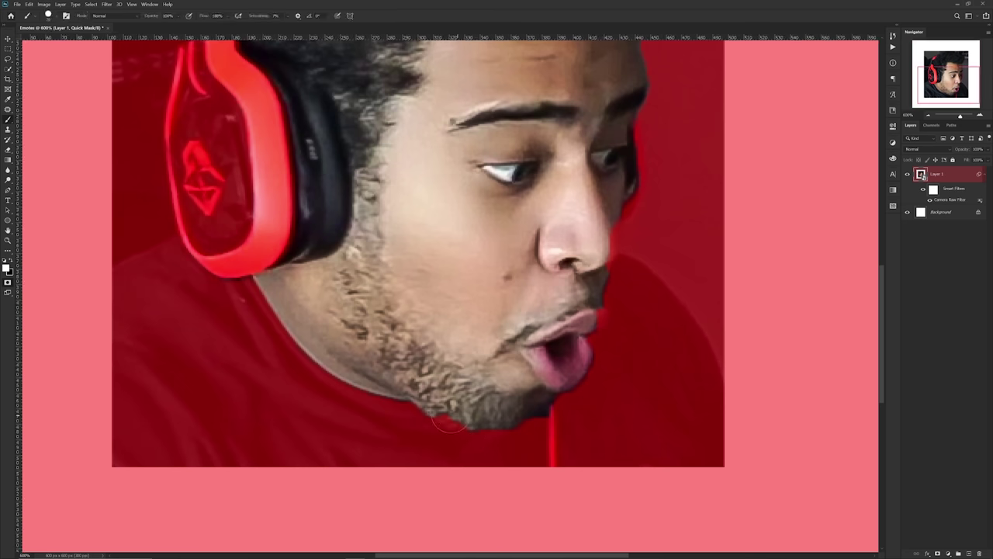
{"action": "scroll", "coordinate": [551, 311], "scroll_direction": "up", "scroll_amount": 2}
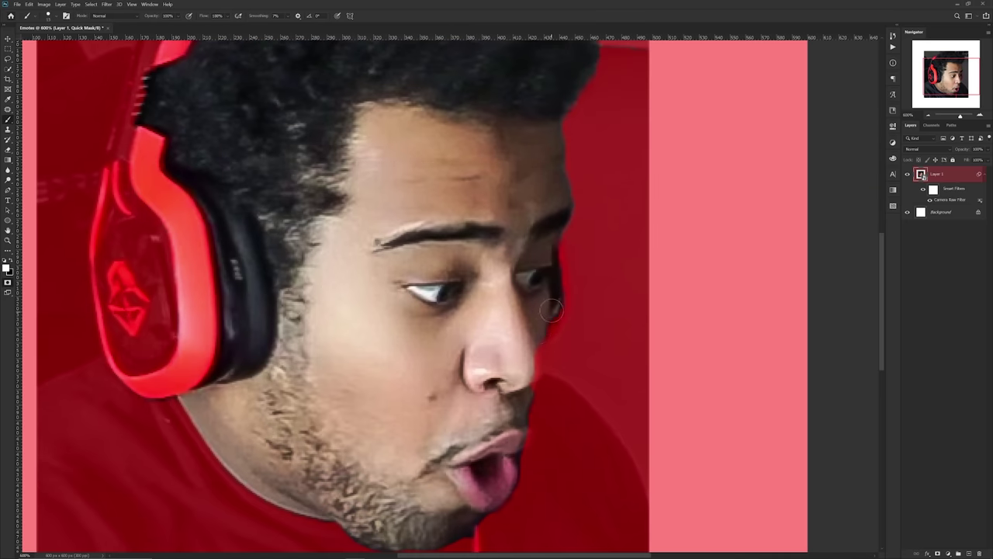
{"action": "scroll", "coordinate": [508, 293], "scroll_direction": "up", "scroll_amount": 4}
{"action": "scroll", "coordinate": [506, 343], "scroll_direction": "left", "scroll_amount": 3}
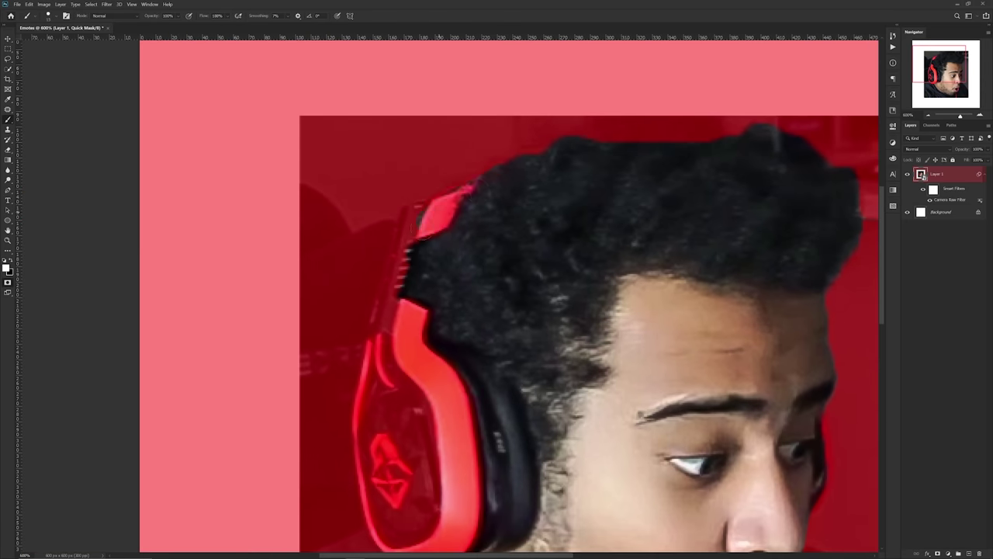
{"action": "mouse_move", "coordinate": [382, 317]}
{"action": "left_mouse_down"}
{"action": "mouse_move", "coordinate": [374, 368]}
{"action": "mouse_move", "coordinate": [410, 286]}
{"action": "mouse_move", "coordinate": [389, 225]}
{"action": "mouse_move", "coordinate": [373, 256]}
{"action": "mouse_move", "coordinate": [378, 326]}
{"action": "mouse_move", "coordinate": [368, 270]}
{"action": "mouse_move", "coordinate": [408, 383]}
{"action": "left_mouse_up"}
{"action": "scroll", "coordinate": [392, 372], "scroll_direction": "down", "scroll_amount": 3}
{"action": "scroll", "coordinate": [409, 383], "scroll_direction": "down", "scroll_amount": 3}
{"action": "scroll", "coordinate": [408, 383], "scroll_direction": "right", "scroll_amount": 2}
{"action": "key", "text": "q"}
{"action": "key", "text": "q"}
{"action": "scroll", "coordinate": [402, 322], "scroll_direction": "up", "scroll_amount": 3}
{"action": "scroll", "coordinate": [402, 322], "scroll_direction": "left", "scroll_amount": 2}
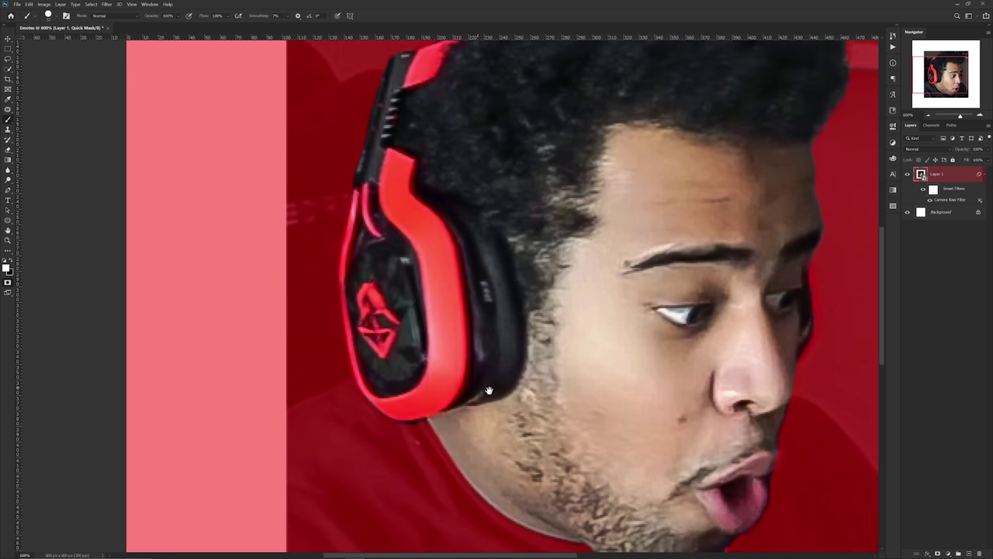
{"action": "scroll", "coordinate": [488, 390], "scroll_direction": "down", "scroll_amount": 3}
{"action": "scroll", "coordinate": [489, 390], "scroll_direction": "right", "scroll_amount": 2}
{"action": "key", "text": "q"}
{"action": "scroll", "coordinate": [547, 364], "scroll_direction": "up", "scroll_amount": 2}
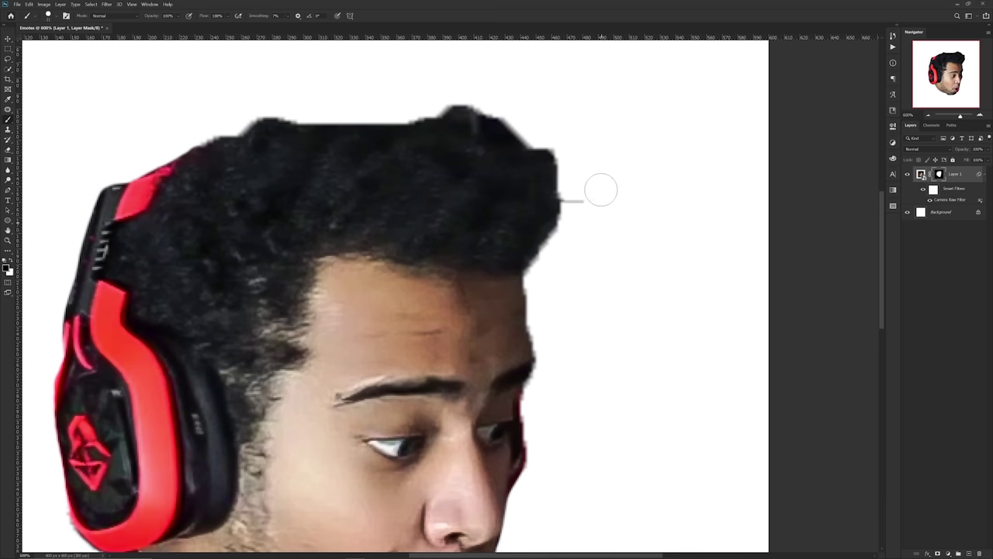
{"action": "scroll", "coordinate": [565, 233], "scroll_direction": "down", "scroll_amount": 2}
{"action": "scroll", "coordinate": [543, 160], "scroll_direction": "up", "scroll_amount": 1}
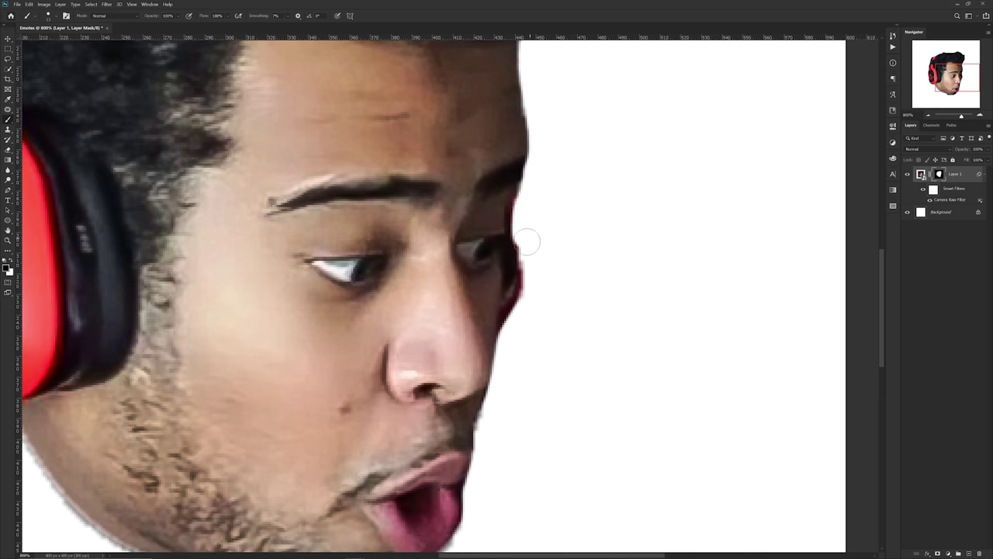
{"action": "left_click_drag", "start_coordinate": [528, 242], "coordinate": [581, 215]}
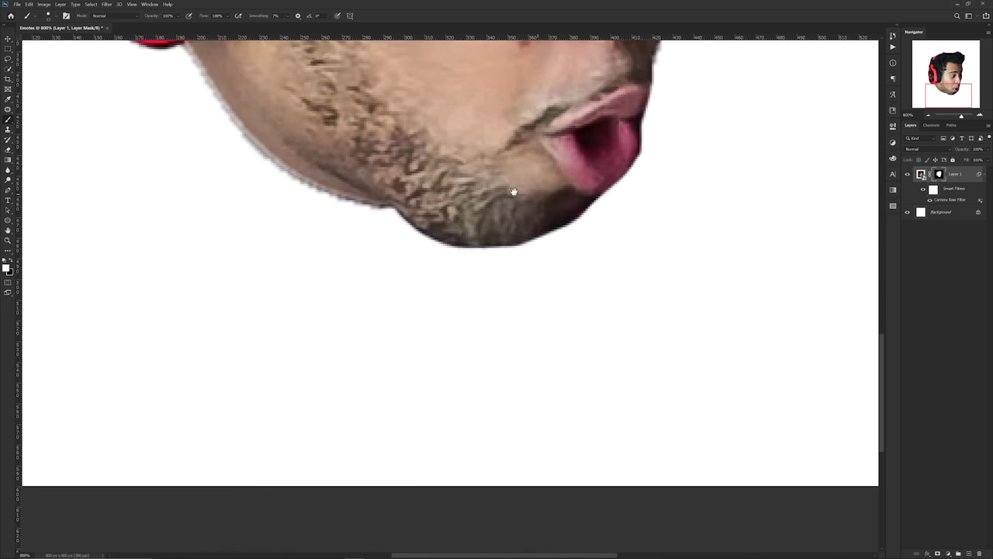
{"action": "left_click_drag", "start_coordinate": [512, 191], "coordinate": [424, 315]}
{"action": "left_click_drag", "start_coordinate": [383, 233], "coordinate": [375, 263]}
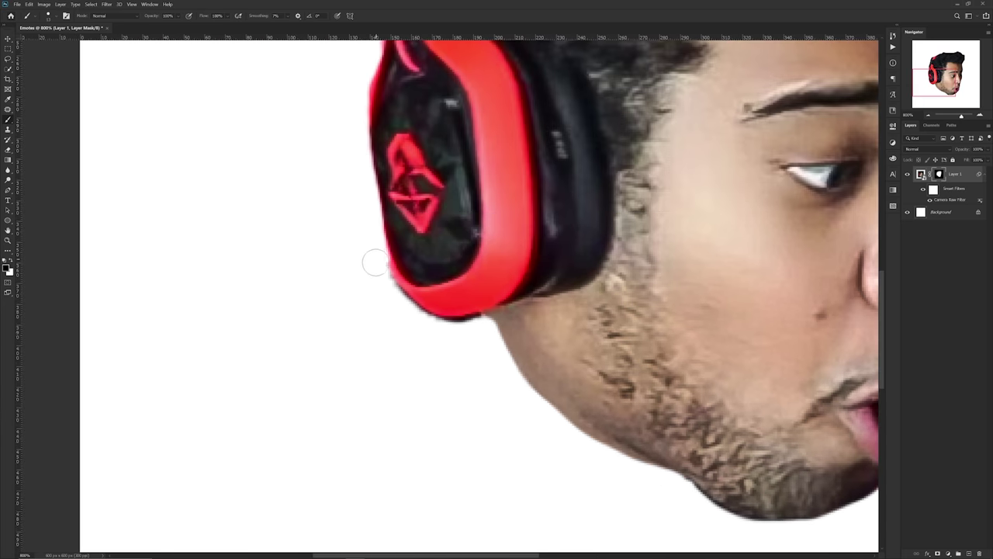
{"action": "scroll", "coordinate": [375, 263], "scroll_direction": "up", "scroll_amount": 5}
{"action": "scroll", "coordinate": [586, 141], "scroll_direction": "right", "scroll_amount": 4}
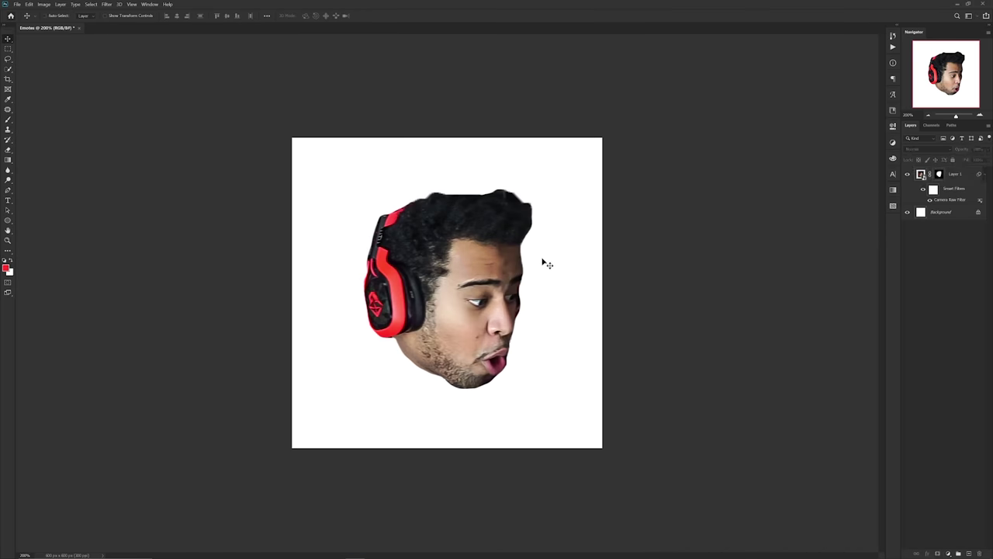
Step: Free-transform the face layer larger so it fills the square canvas
{"action": "left_click", "coordinate": [479, 275]}
{"action": "key", "text": "ctrl+t"}
{"action": "left_click_drag", "start_coordinate": [545, 293], "coordinate": [598, 294]}
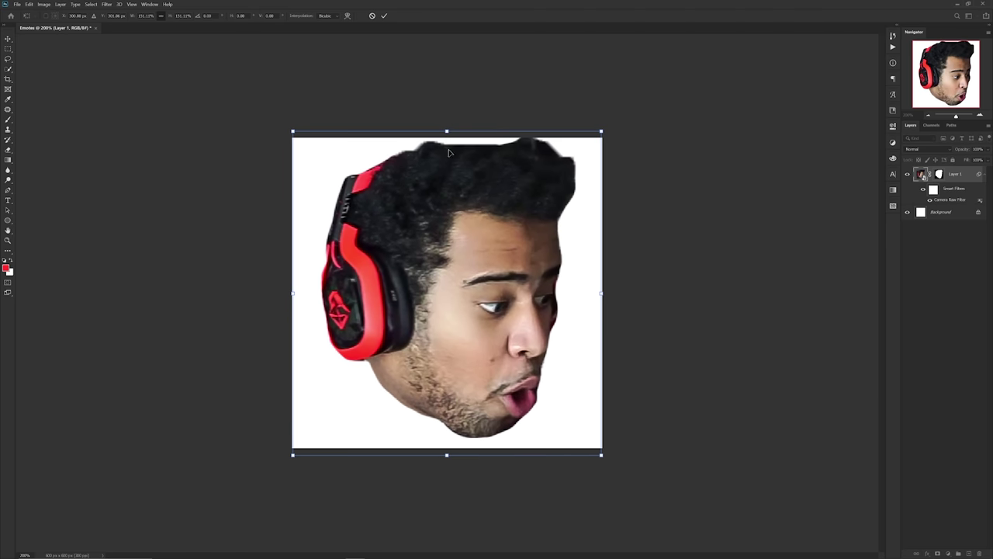
{"action": "key", "text": "ctrl+z"}
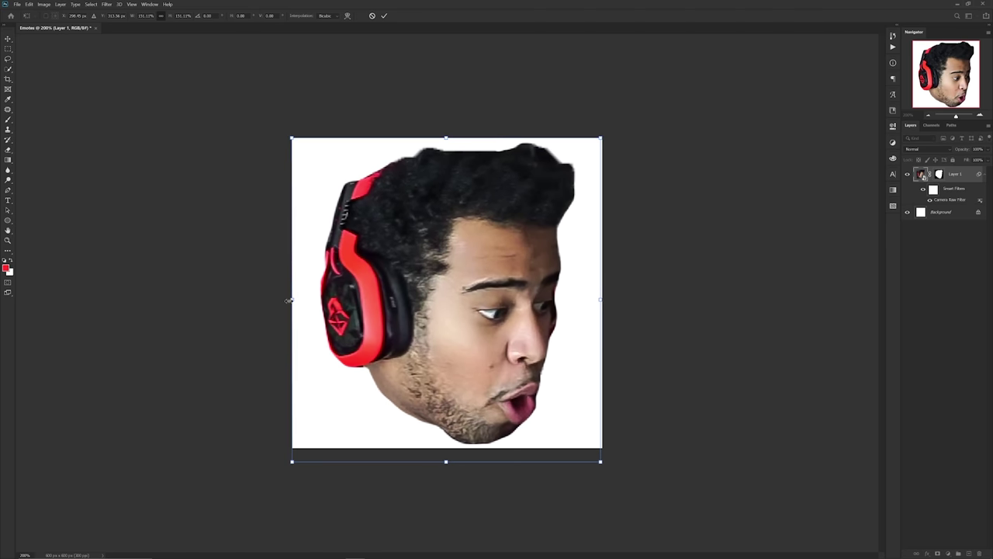
{"action": "key", "text": "Return"}
Step: Hide the white Background layer so the face sits on transparency
{"action": "scroll", "coordinate": [490, 239], "scroll_direction": "up", "scroll_amount": 2}
{"action": "scroll", "coordinate": [490, 239], "scroll_direction": "down", "scroll_amount": 2}
{"action": "scroll", "coordinate": [492, 242], "scroll_direction": "up", "scroll_amount": 1}
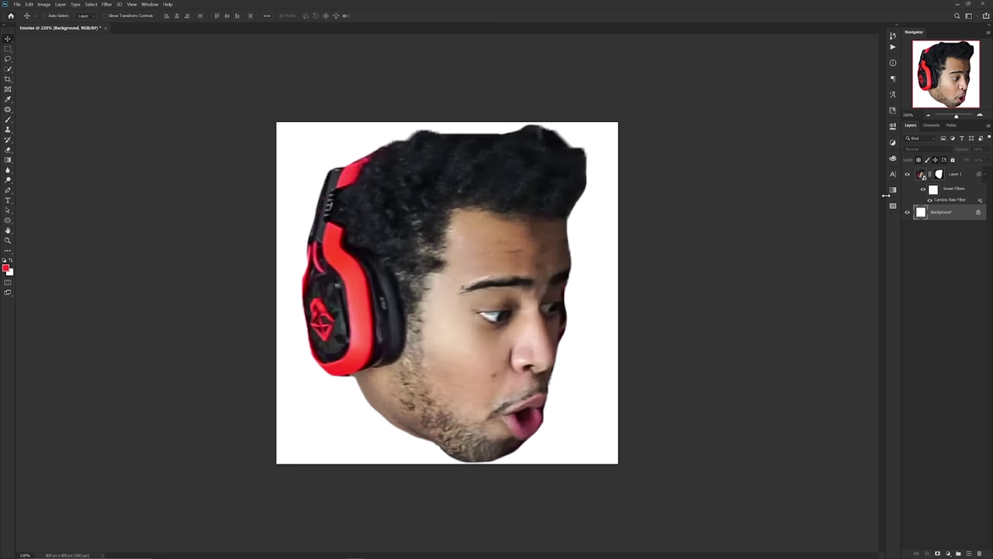
{"action": "left_click", "coordinate": [906, 213]}
Step: Set Save for Web (Legacy) to PNG-24 with Transparency enabled
{"action": "left_click", "coordinate": [16, 4]}
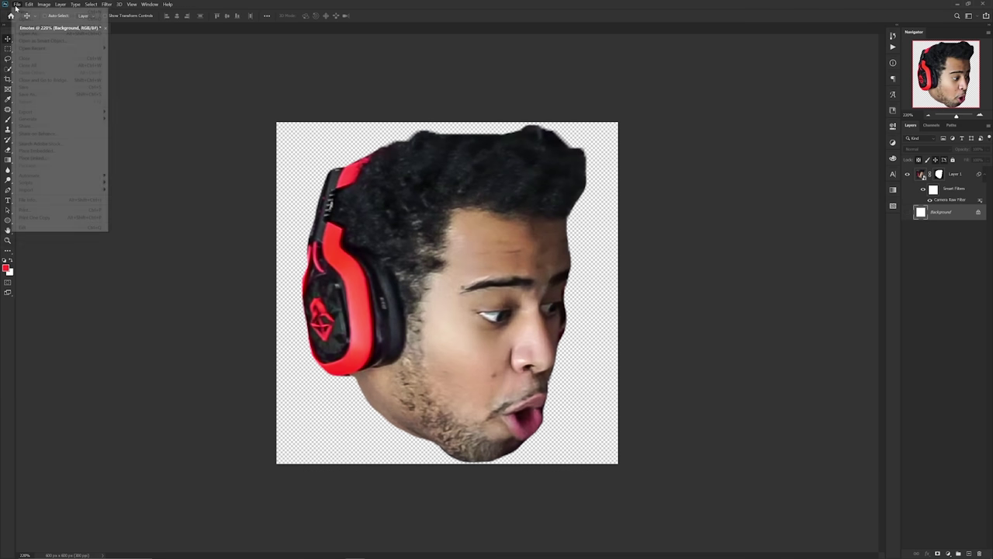
{"action": "mouse_move", "coordinate": [47, 112]}
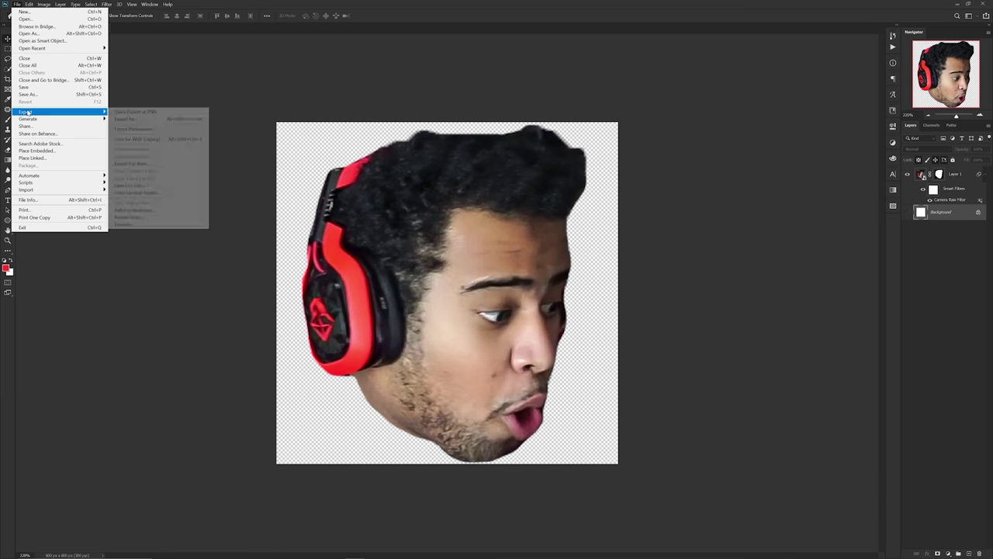
{"action": "left_click", "coordinate": [183, 140]}
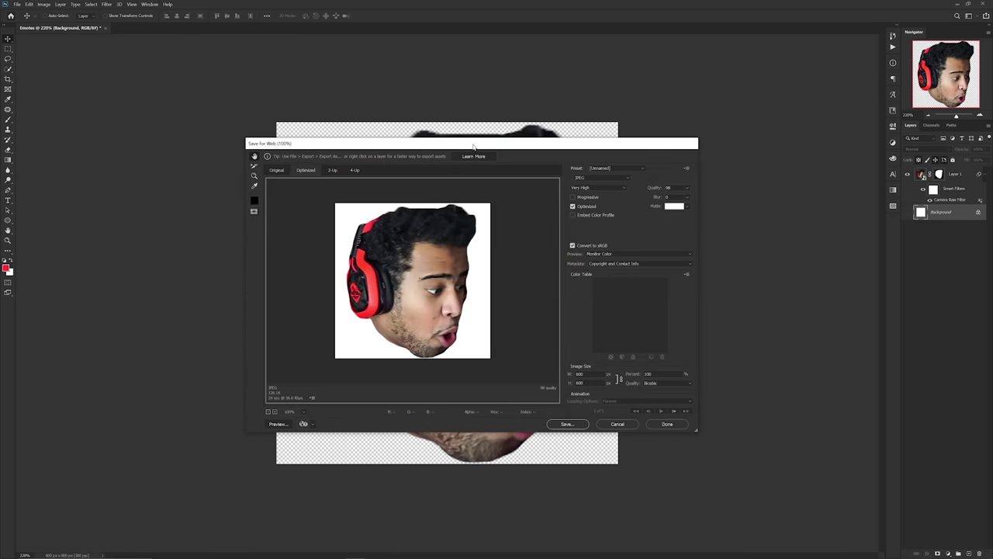
{"action": "mouse_move", "coordinate": [474, 146]}
{"action": "left_mouse_down"}
{"action": "mouse_move", "coordinate": [450, 145]}
{"action": "mouse_move", "coordinate": [466, 146]}
{"action": "left_mouse_up"}
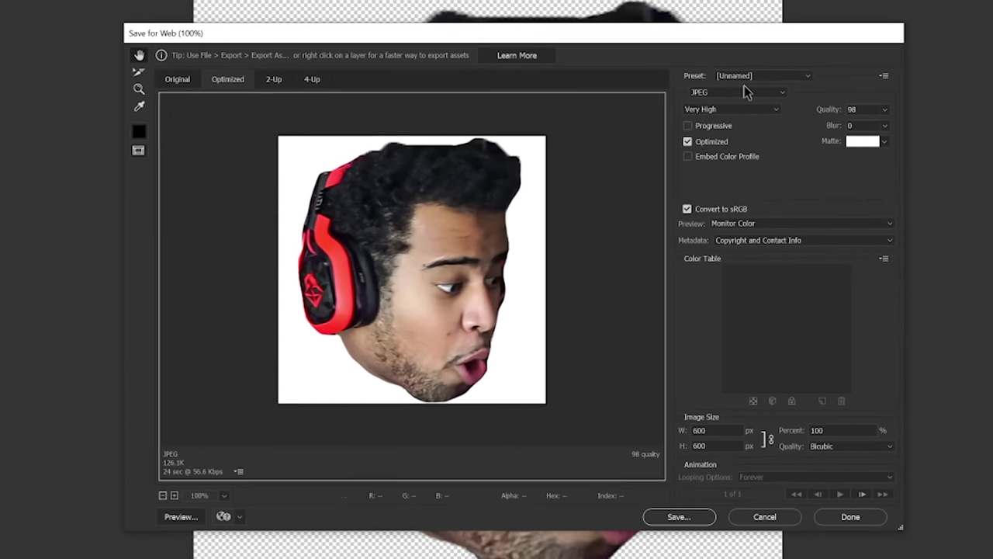
{"action": "left_click", "coordinate": [778, 93]}
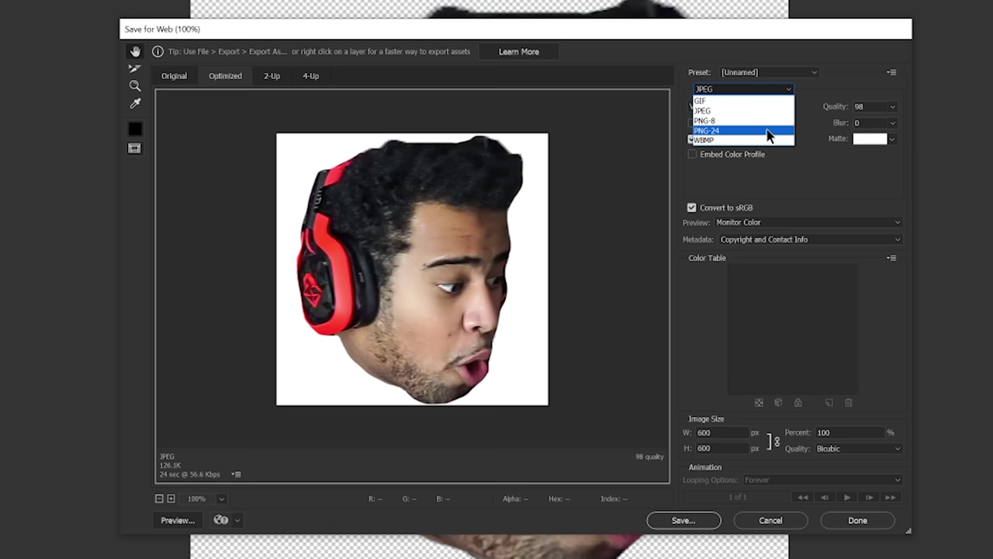
{"action": "left_click", "coordinate": [768, 131]}
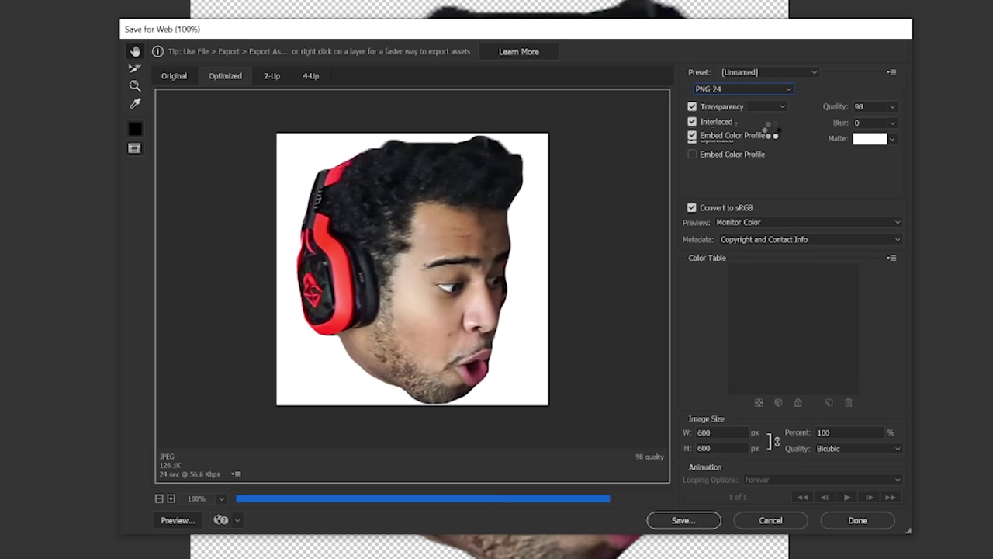
{"action": "left_click", "coordinate": [695, 108]}
{"action": "left_click", "coordinate": [695, 108]}
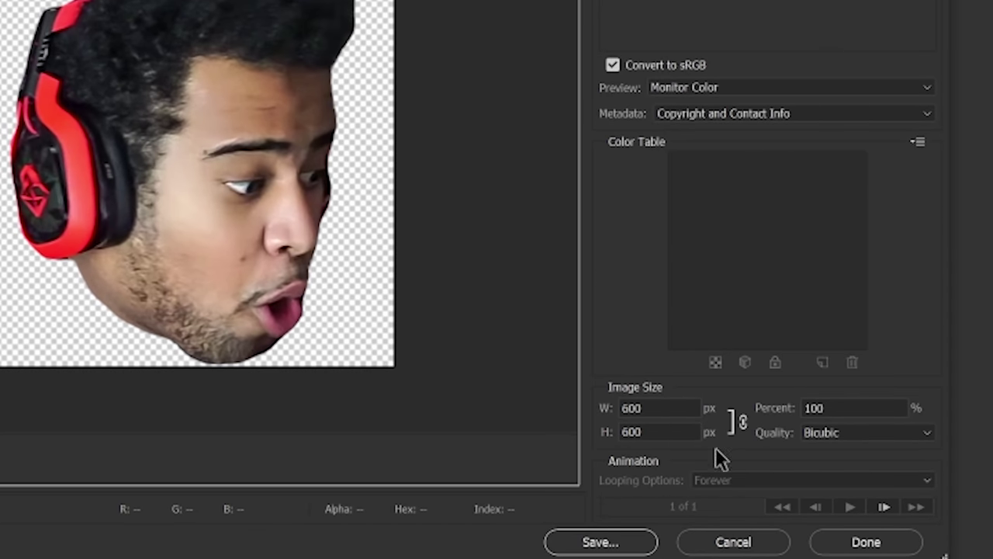
Step: Export the face at 112 px wide as file 1
{"action": "double_click", "coordinate": [632, 406]}
{"action": "type", "text": "112"}
{"action": "left_click", "coordinate": [617, 542]}
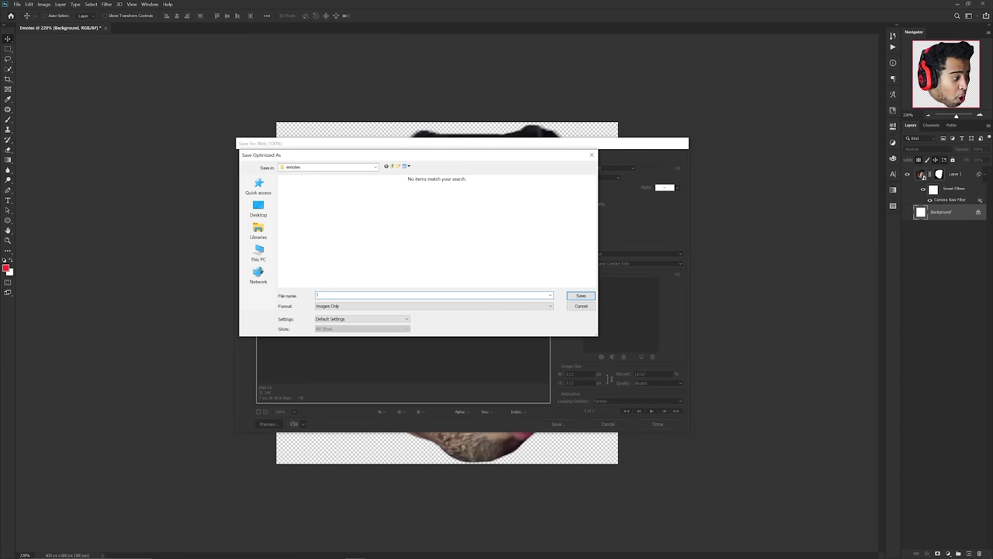
{"action": "type", "text": "1"}
{"action": "key", "text": "Return"}
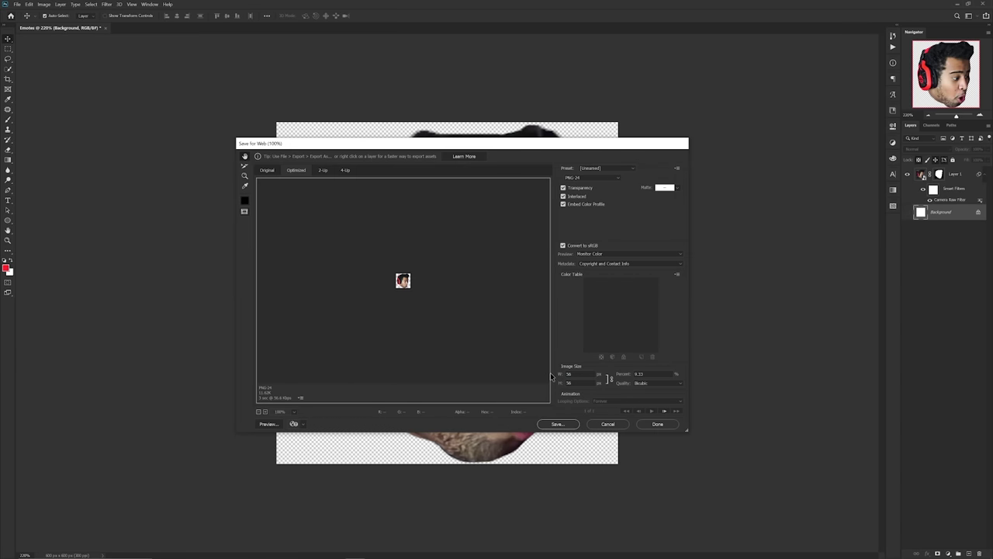
Step: Export the 56 px and 28 px wide versions of the face
{"action": "left_click", "coordinate": [562, 424]}
{"action": "key", "text": "Return"}
{"action": "type", "text": "28"}
{"action": "left_click", "coordinate": [556, 424]}
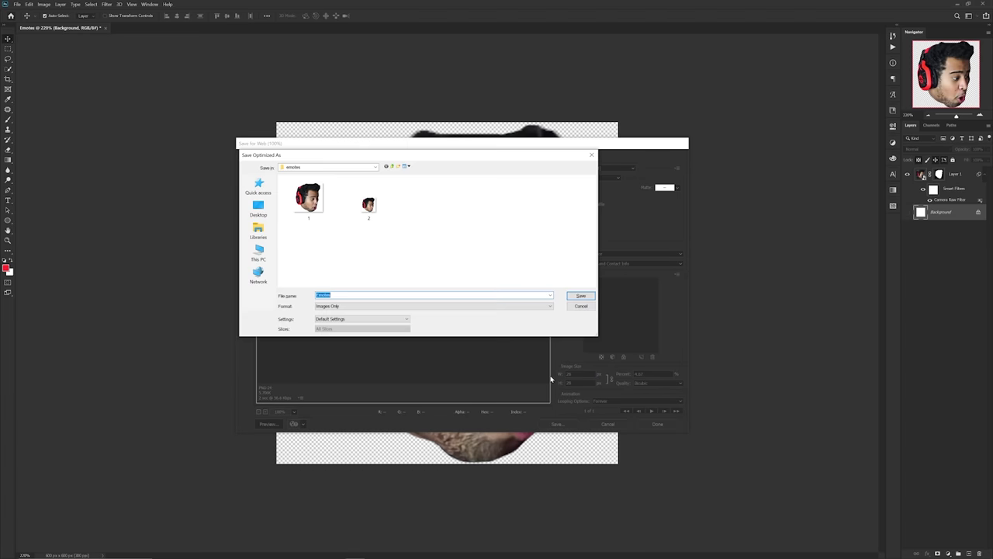
{"action": "key", "text": "Return"}
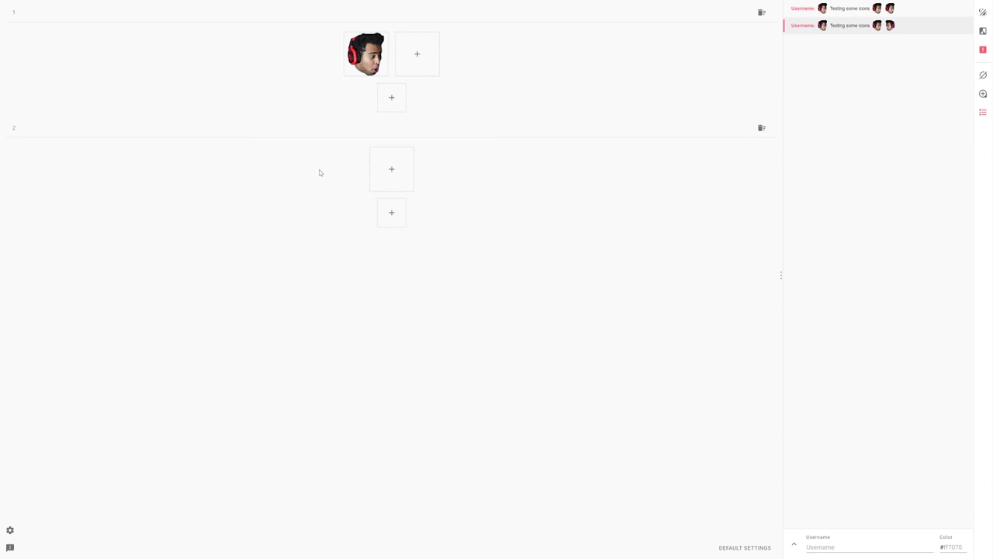
Step: Upload emote files 2 and 3 into the preview site's first row
{"action": "left_click", "coordinate": [415, 55]}
{"action": "left_click", "coordinate": [136, 67]}
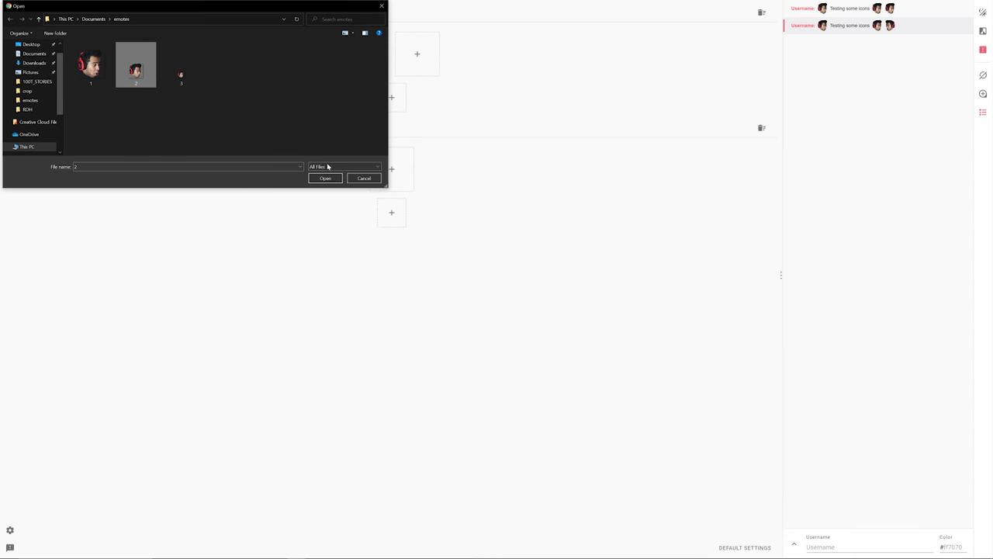
{"action": "left_click", "coordinate": [333, 177]}
{"action": "left_click", "coordinate": [442, 54]}
{"action": "left_click", "coordinate": [180, 64]}
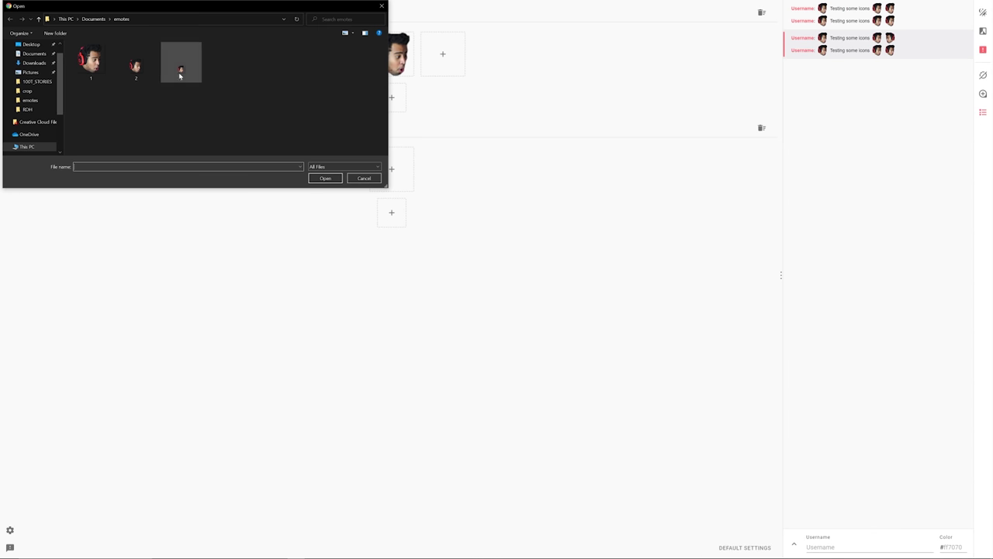
{"action": "left_click", "coordinate": [325, 179]}
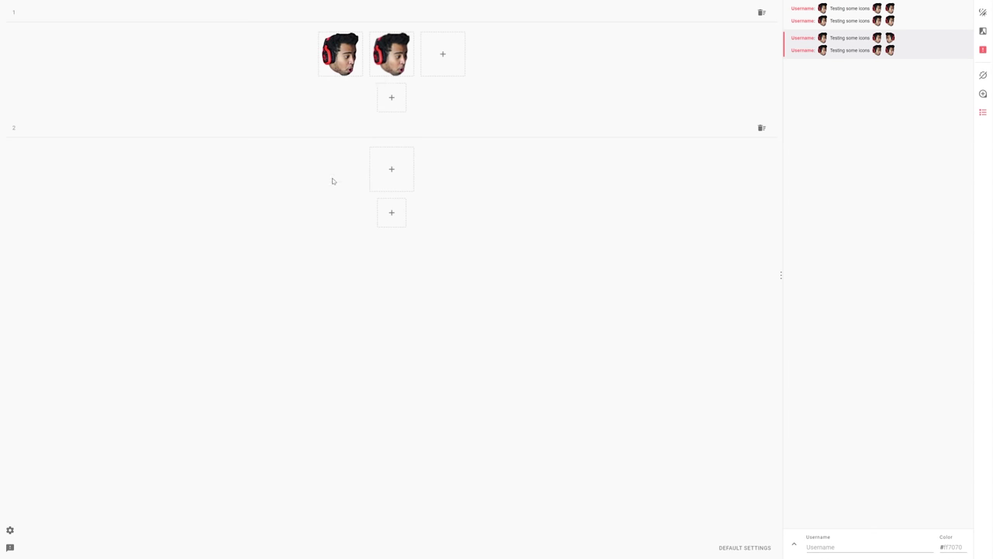
Step: Preview the emotes on dark chat at 160%, then remove the test emotes
{"action": "left_click", "coordinate": [983, 32]}
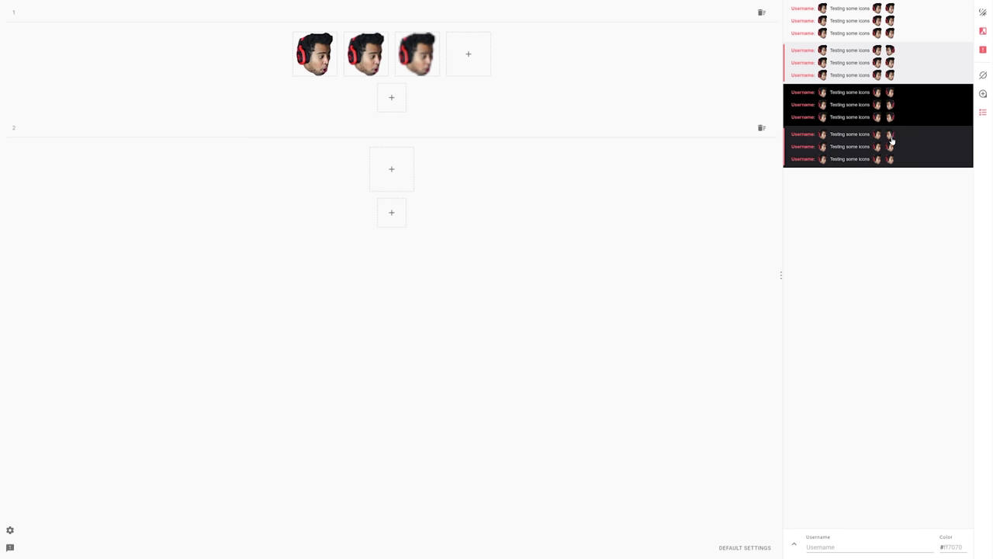
{"action": "left_click", "coordinate": [983, 93]}
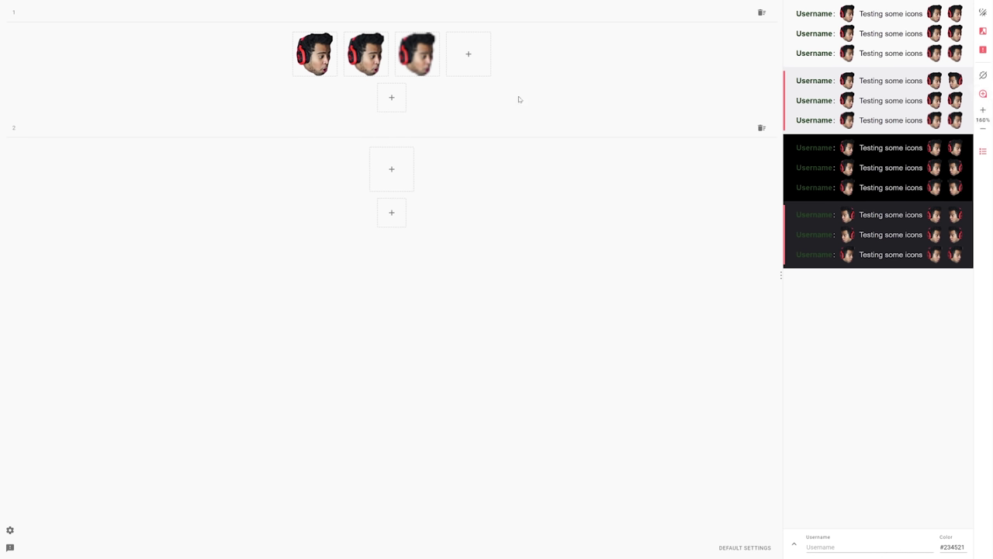
{"action": "left_click", "coordinate": [419, 68]}
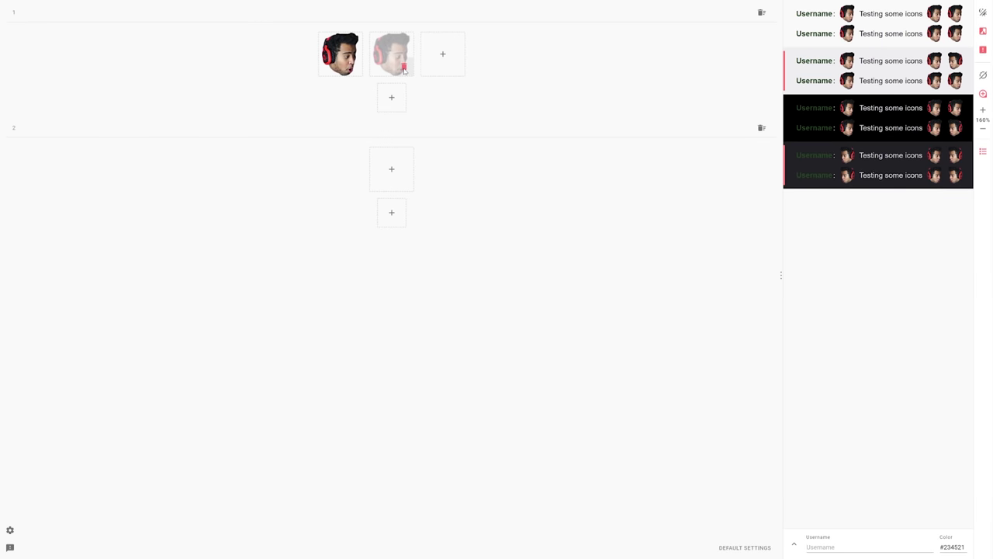
{"action": "left_click", "coordinate": [404, 67]}
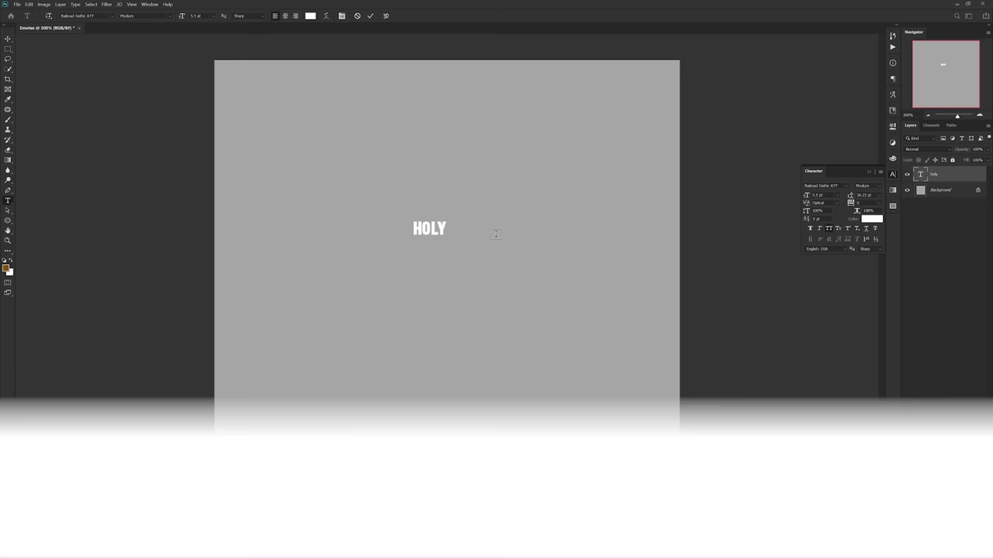
Step: Scale HOLY much larger and retype its copy below as CRAP!
{"action": "key", "text": "ctrl+t"}
{"action": "left_click_drag", "start_coordinate": [448, 227], "coordinate": [551, 335]}
{"action": "key", "text": "Return"}
{"action": "double_click", "coordinate": [498, 367]}
{"action": "type", "text": "CRAP!"}
{"action": "key", "text": "ctrl+Return"}
{"action": "key", "text": "alt+ctrl+a"}
{"action": "left_click", "coordinate": [687, 302]}
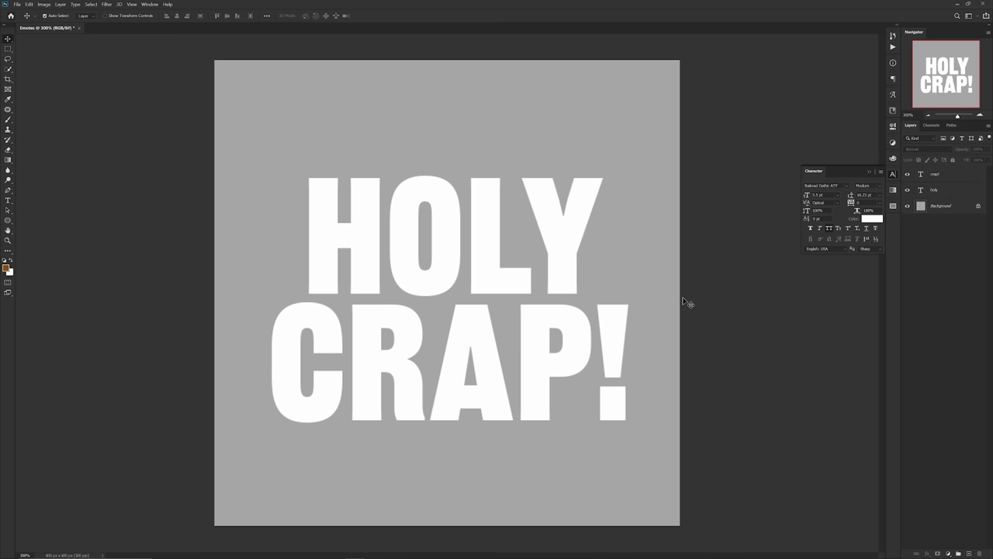
Step: Colour the CRAP! text orange #dd9923
{"action": "left_click", "coordinate": [937, 177]}
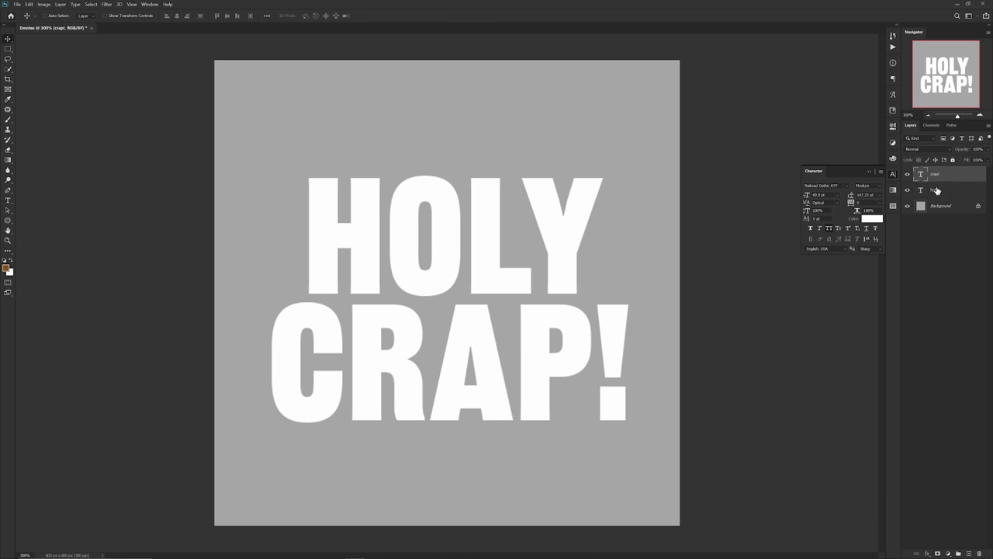
{"action": "left_click", "coordinate": [871, 219]}
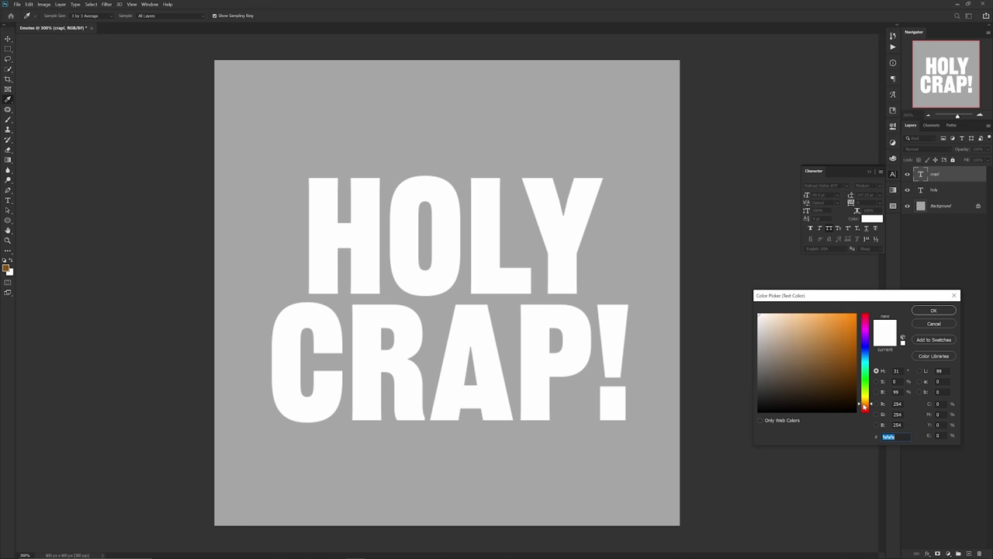
{"action": "left_click", "coordinate": [849, 342]}
{"action": "left_click", "coordinate": [840, 327]}
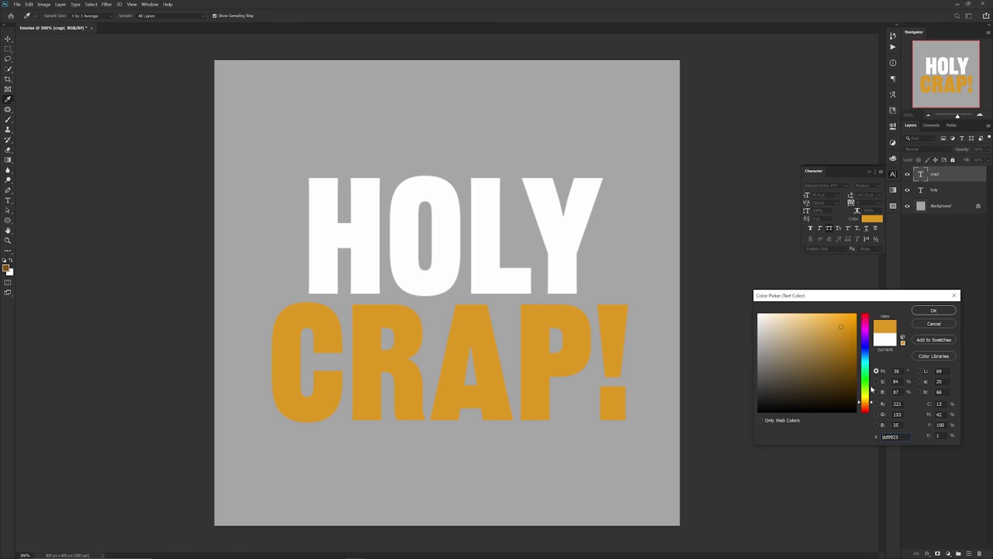
{"action": "left_click", "coordinate": [931, 311]}
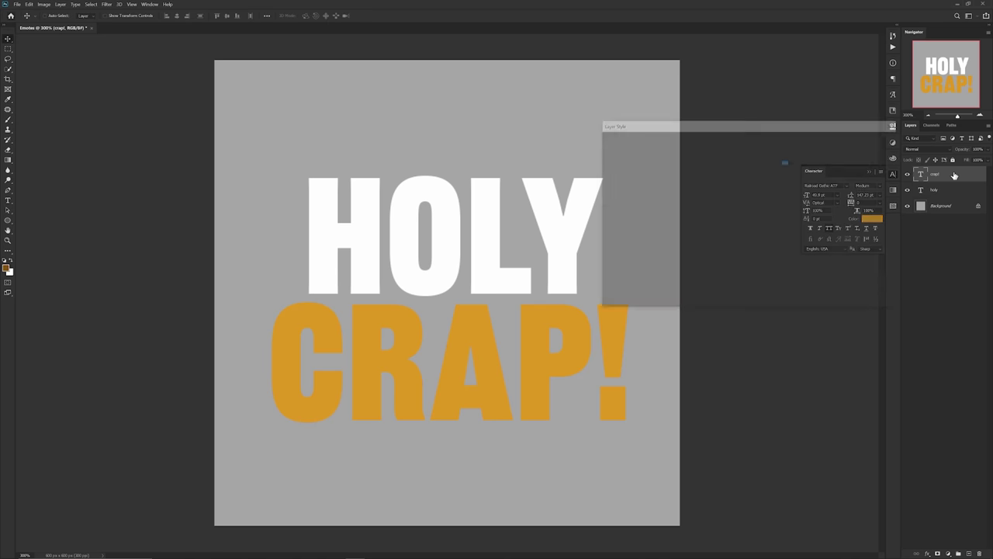
Step: Add an Inner Shadow to CRAP! with 5 px distance and 1 px size
{"action": "double_click", "coordinate": [954, 174]}
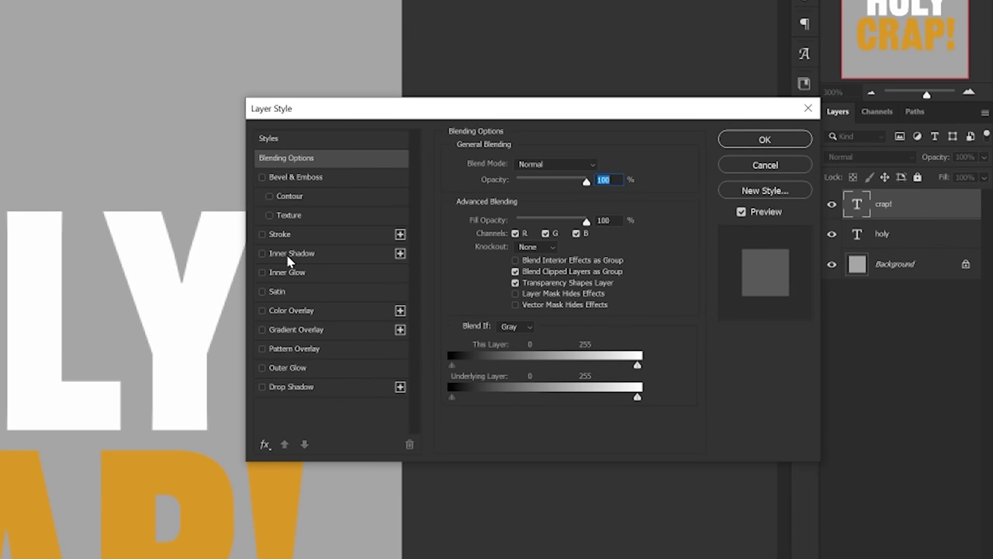
{"action": "left_click", "coordinate": [289, 254]}
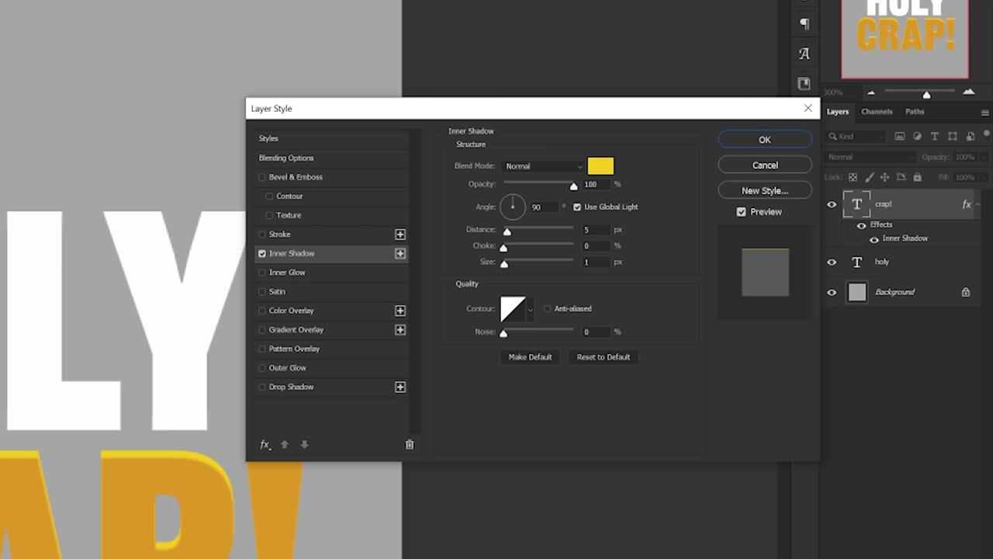
{"action": "left_click", "coordinate": [473, 229]}
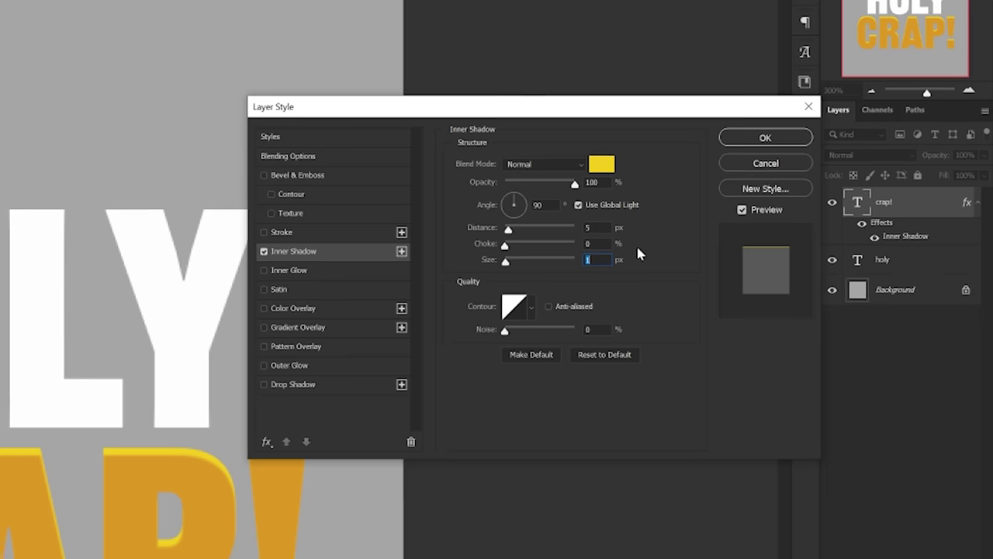
Step: Make the inner shadow bright yellow #f2da39, apply it, and select both text layers
{"action": "left_click", "coordinate": [600, 165]}
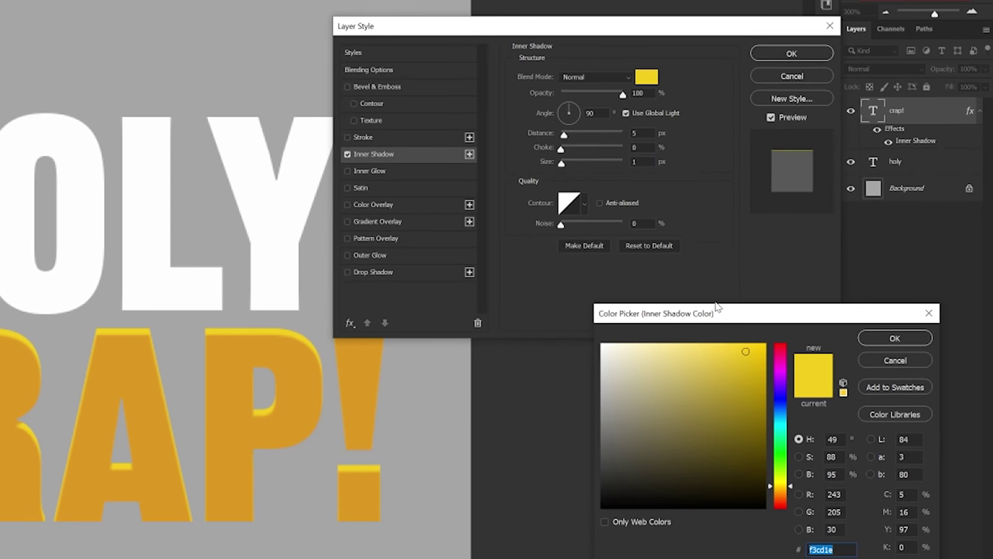
{"action": "left_click_drag", "start_coordinate": [717, 307], "coordinate": [607, 309]}
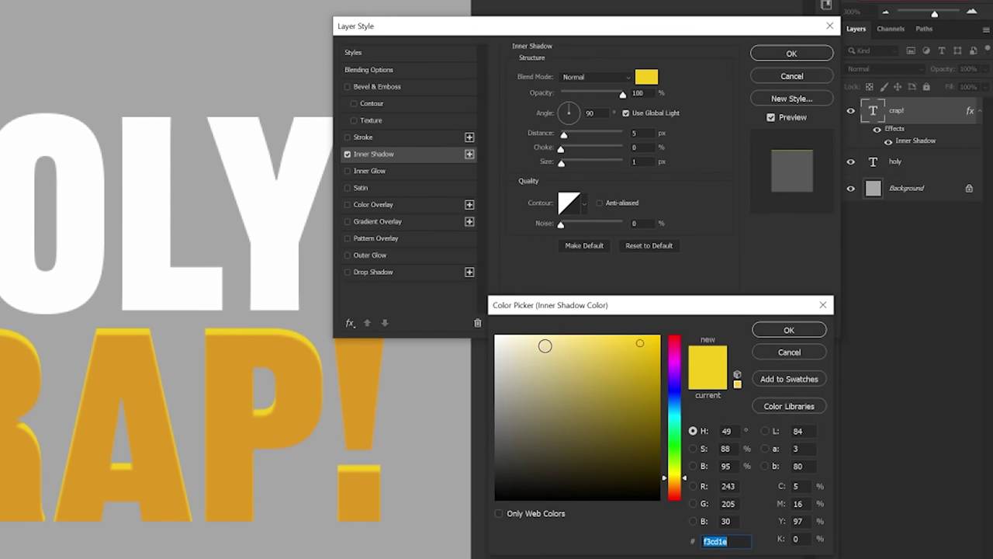
{"action": "left_click", "coordinate": [366, 370]}
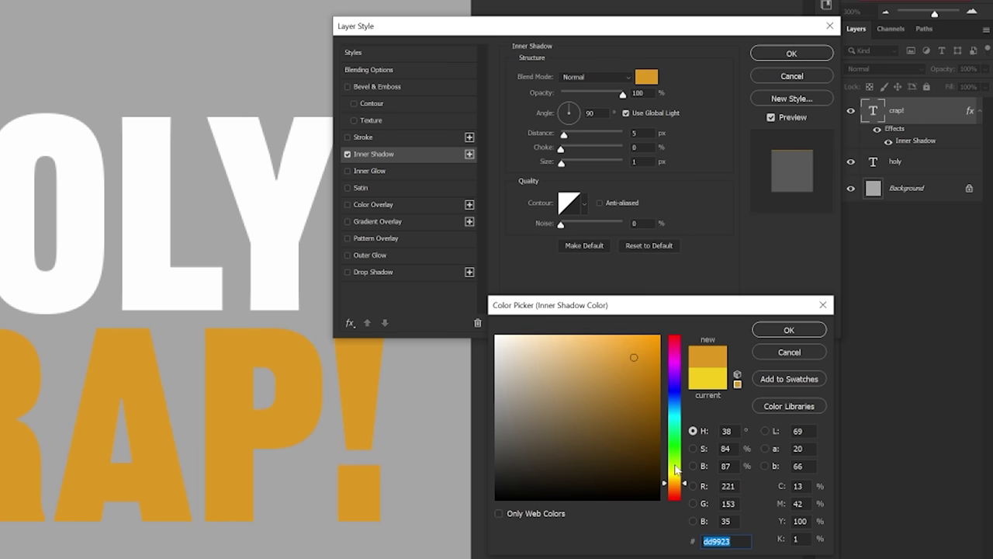
{"action": "left_click_drag", "start_coordinate": [674, 486], "coordinate": [675, 480]}
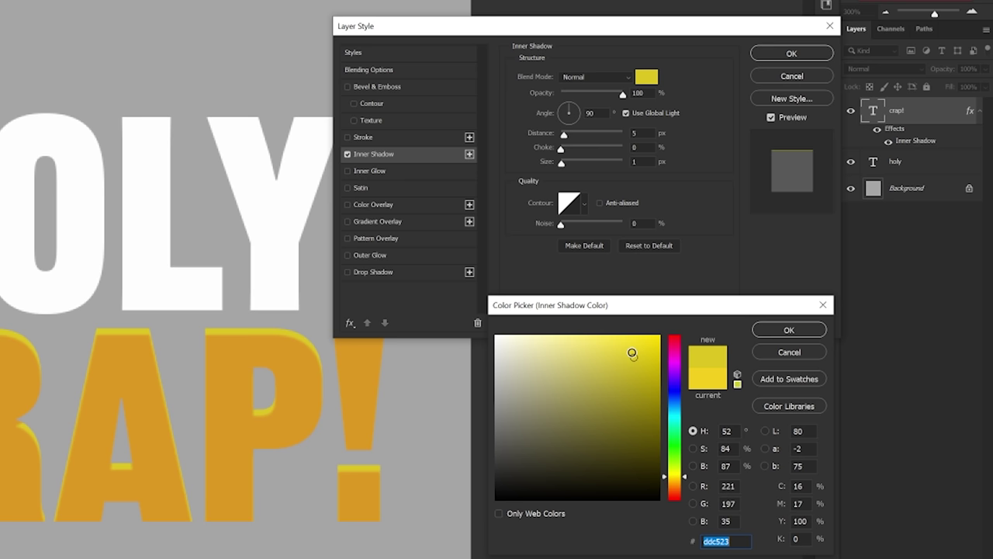
{"action": "left_click_drag", "start_coordinate": [631, 350], "coordinate": [621, 343]}
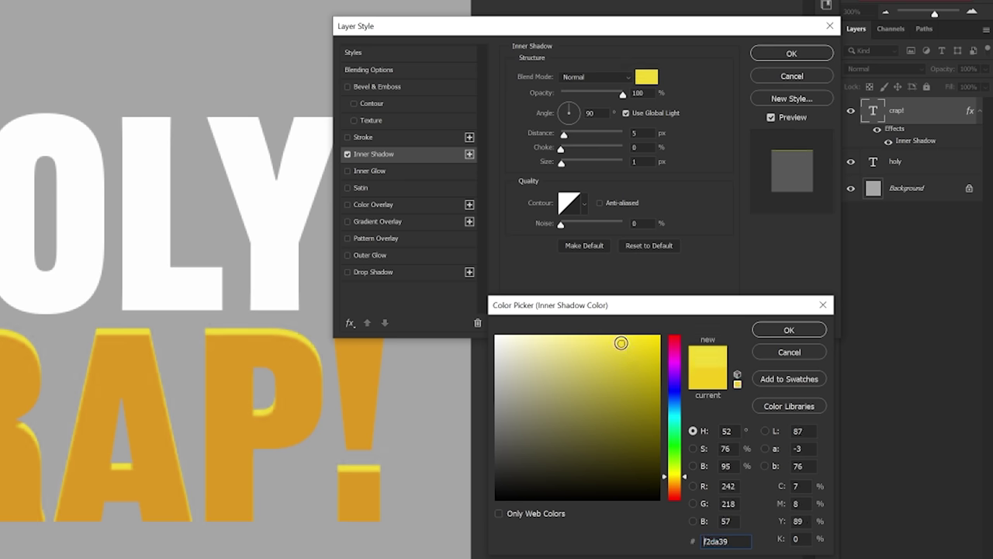
{"action": "left_click", "coordinate": [782, 330]}
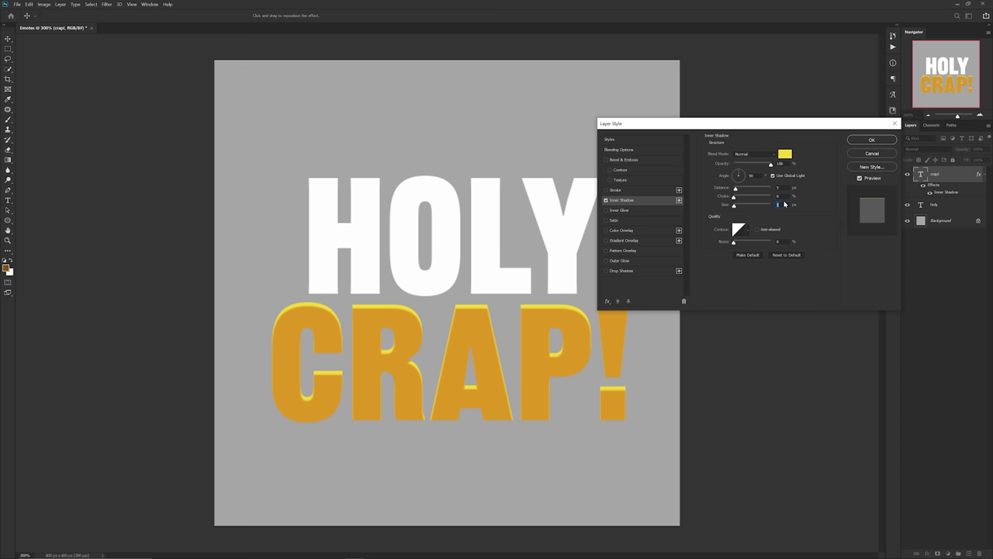
{"action": "left_click", "coordinate": [791, 53]}
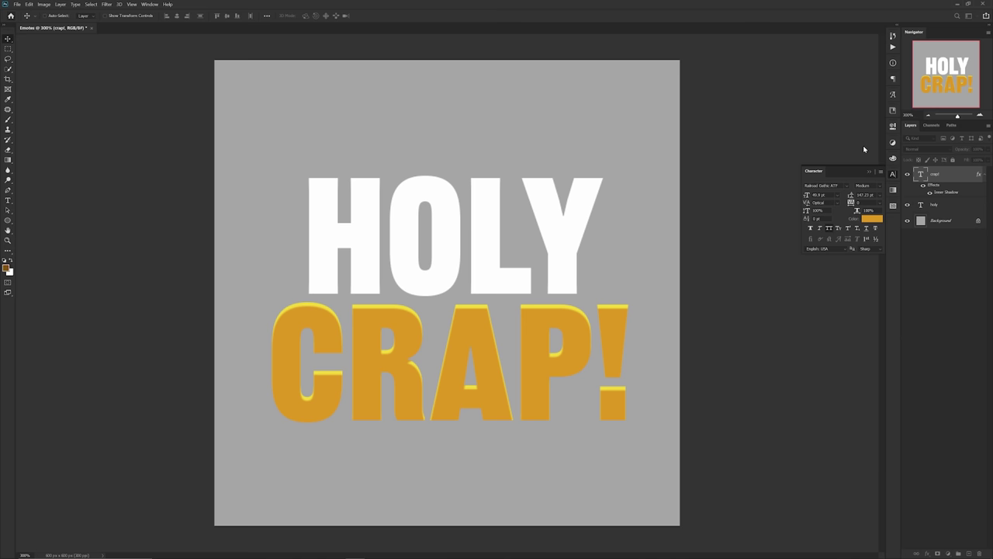
{"action": "left_click", "coordinate": [944, 206], "text": "shift"}
Step: Group the text layers and add a near-black Drop Shadow with spread 100
{"action": "key", "text": "ctrl+g"}
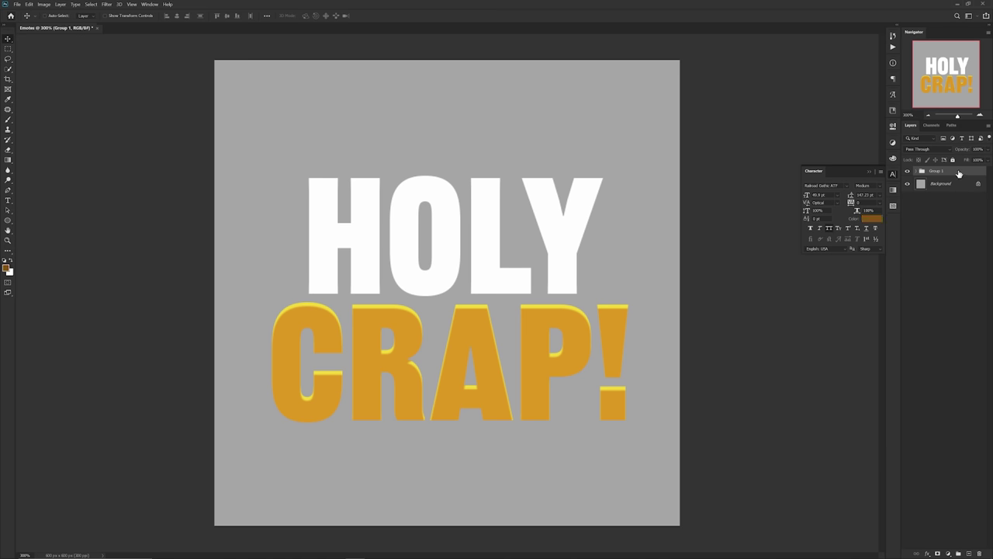
{"action": "double_click", "coordinate": [959, 173]}
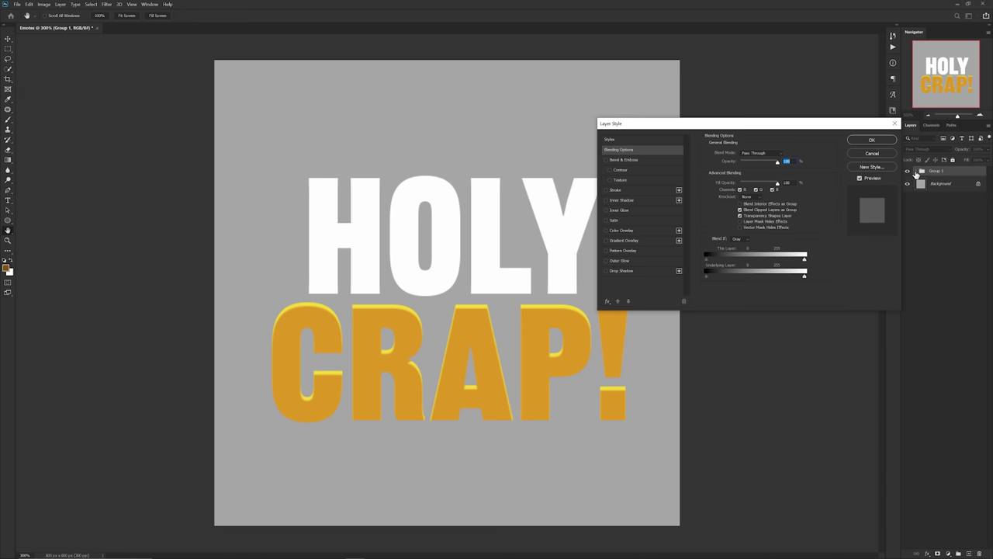
{"action": "left_click", "coordinate": [625, 271]}
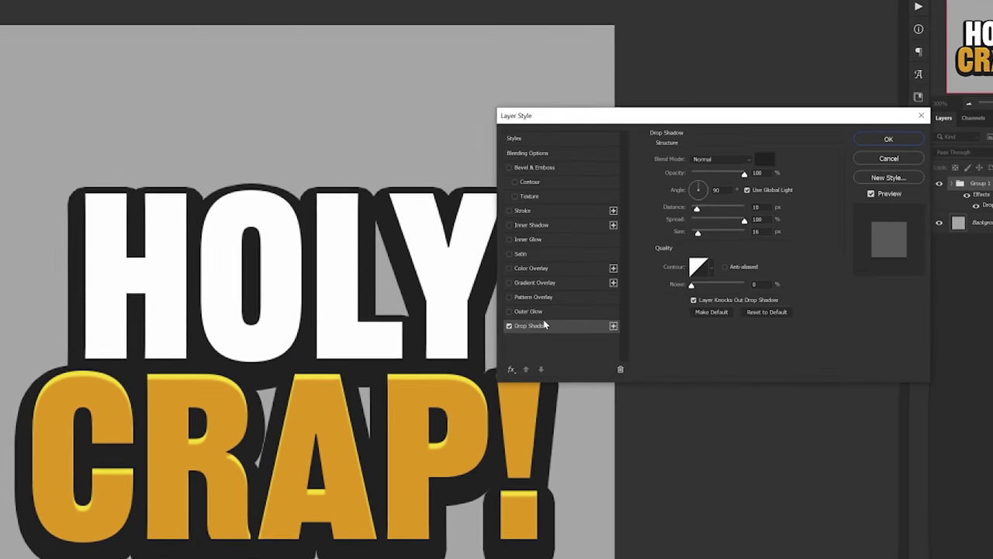
{"action": "key", "text": "Tab"}
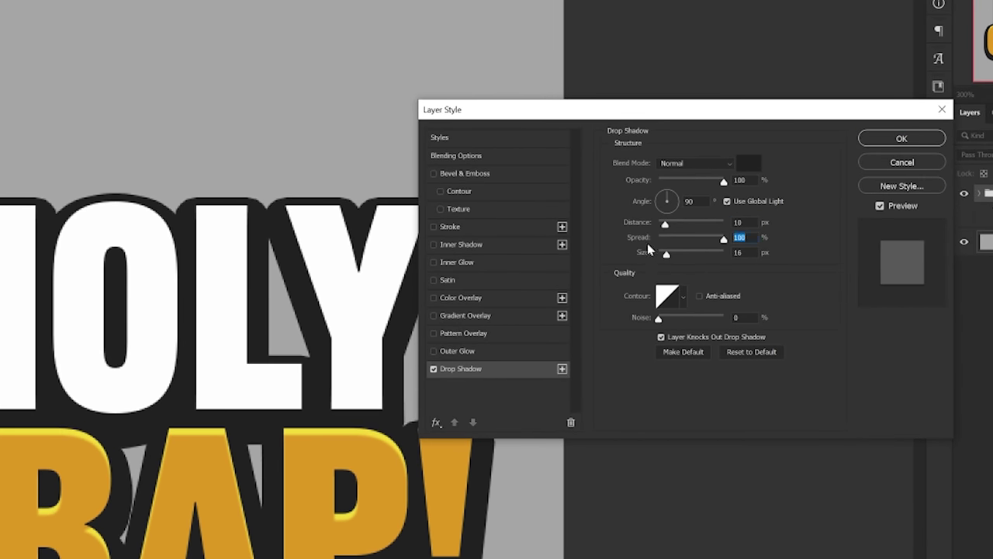
{"action": "key", "text": "Tab"}
{"action": "left_click", "coordinate": [749, 163]}
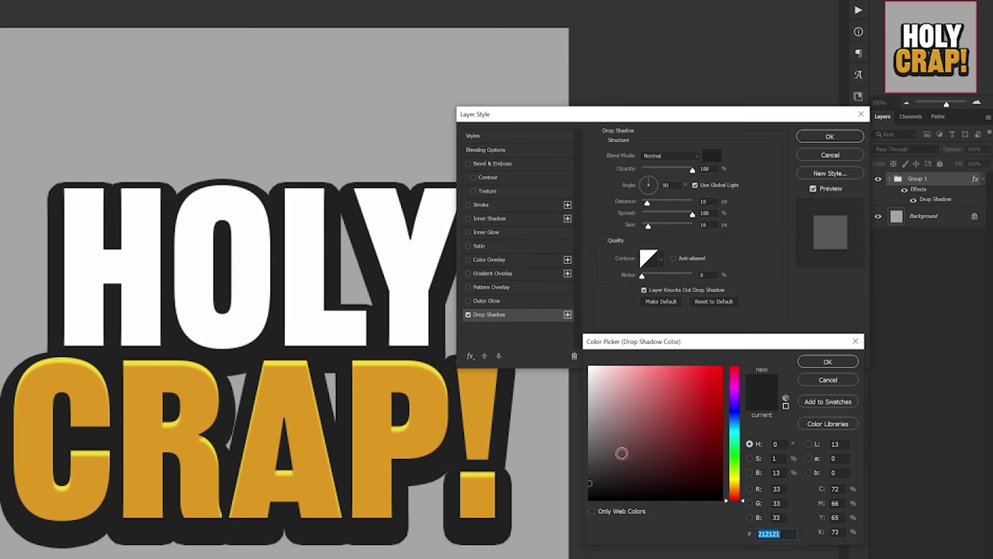
{"action": "left_click", "coordinate": [590, 487]}
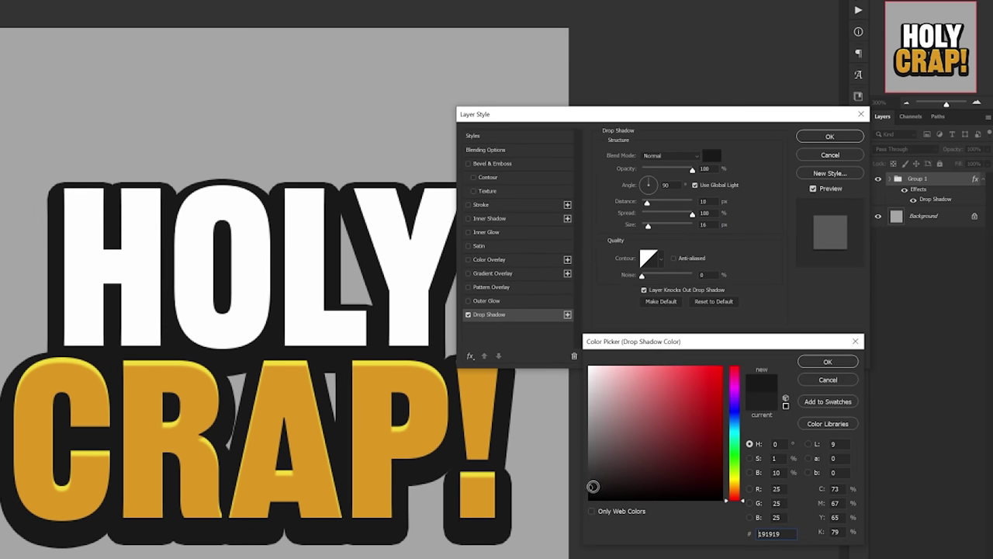
{"action": "left_click", "coordinate": [818, 362]}
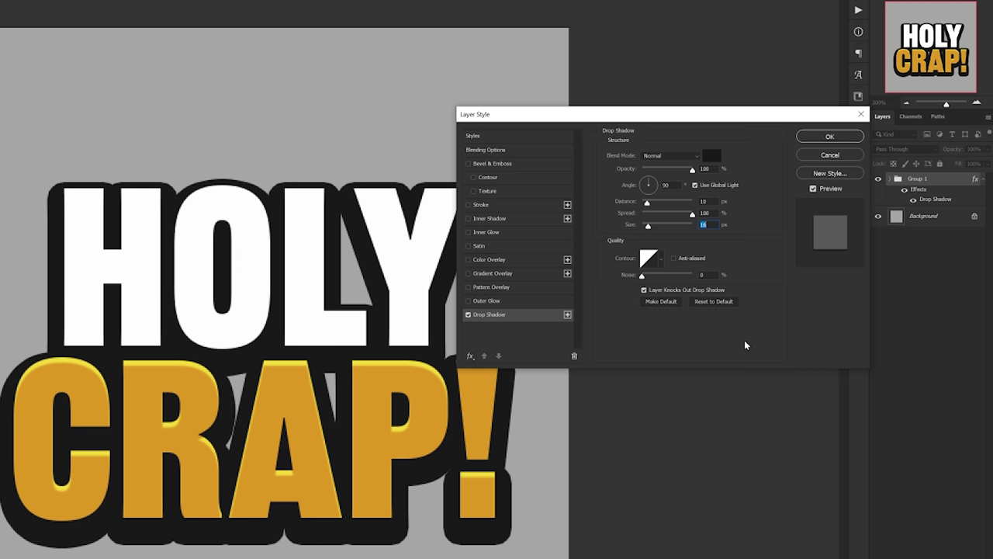
Step: Add a second vivid pink Drop Shadow at size 27 as the outer outline
{"action": "left_click", "coordinate": [568, 315]}
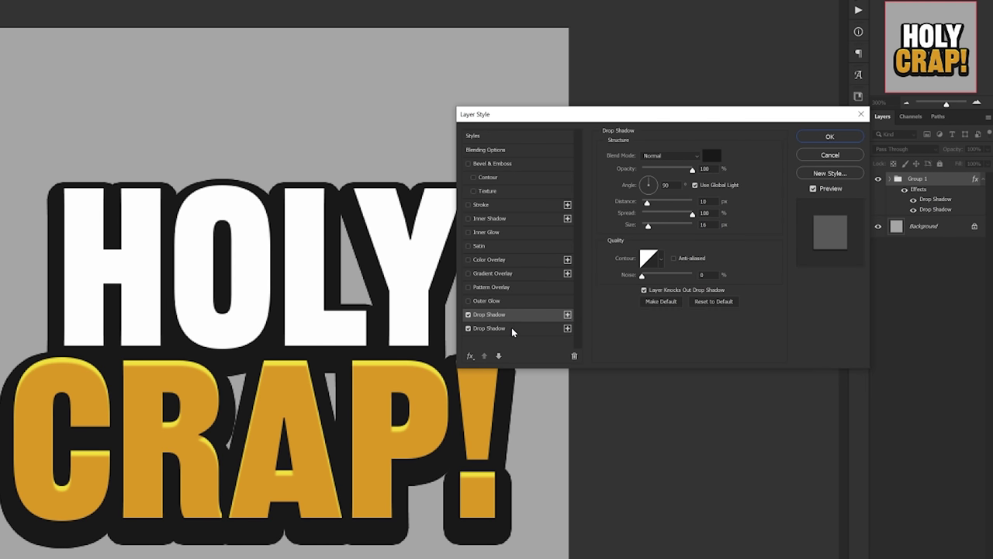
{"action": "left_click", "coordinate": [489, 328]}
{"action": "left_click_drag", "start_coordinate": [649, 225], "coordinate": [653, 229]}
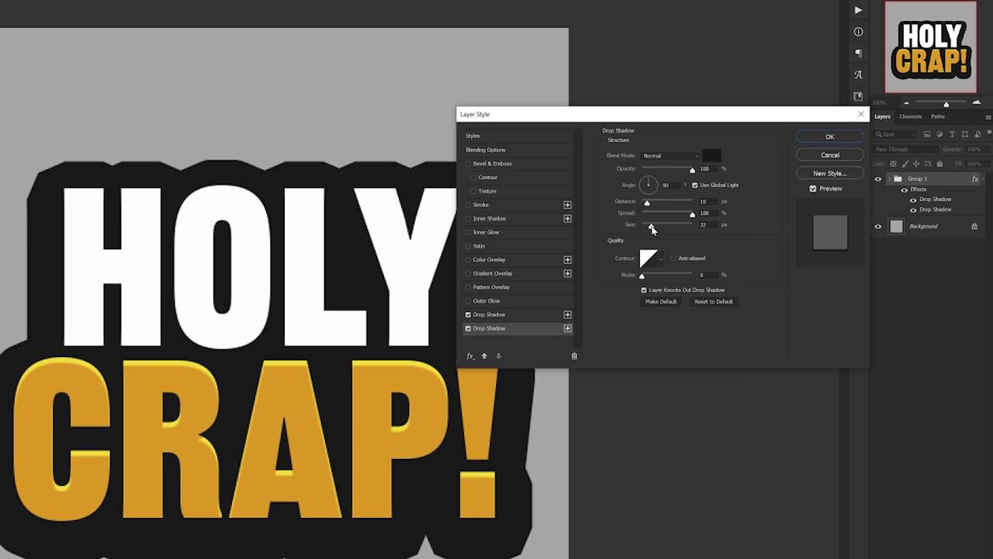
{"action": "left_click", "coordinate": [711, 155]}
{"action": "left_click", "coordinate": [735, 373]}
{"action": "left_click", "coordinate": [708, 375]}
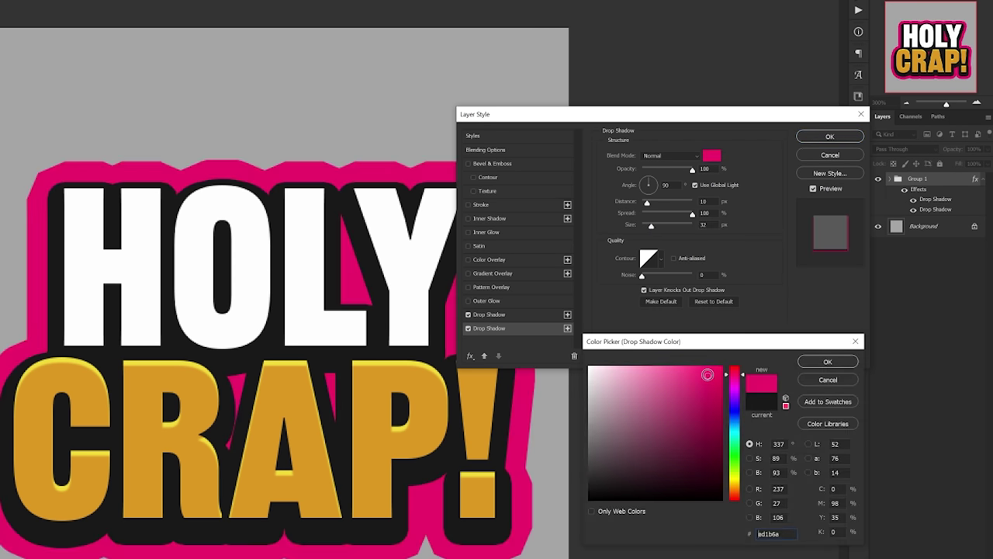
{"action": "left_click", "coordinate": [805, 359]}
{"action": "left_click_drag", "start_coordinate": [651, 226], "coordinate": [651, 228]}
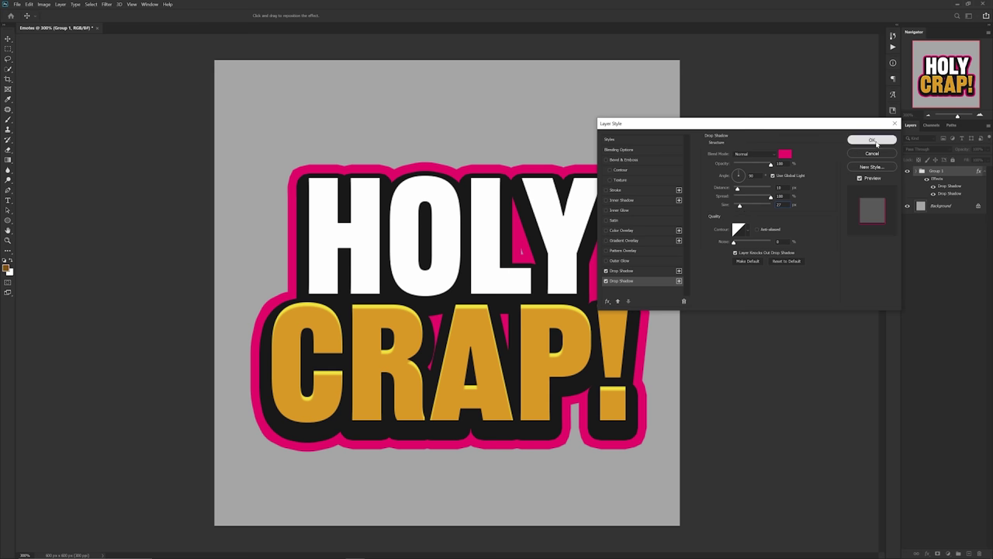
{"action": "left_click", "coordinate": [872, 140]}
{"action": "key", "text": "ctrl+minus"}
{"action": "key", "text": "ctrl+minus"}
{"action": "key", "text": "ctrl+minus"}
{"action": "key", "text": "ctrl+minus"}
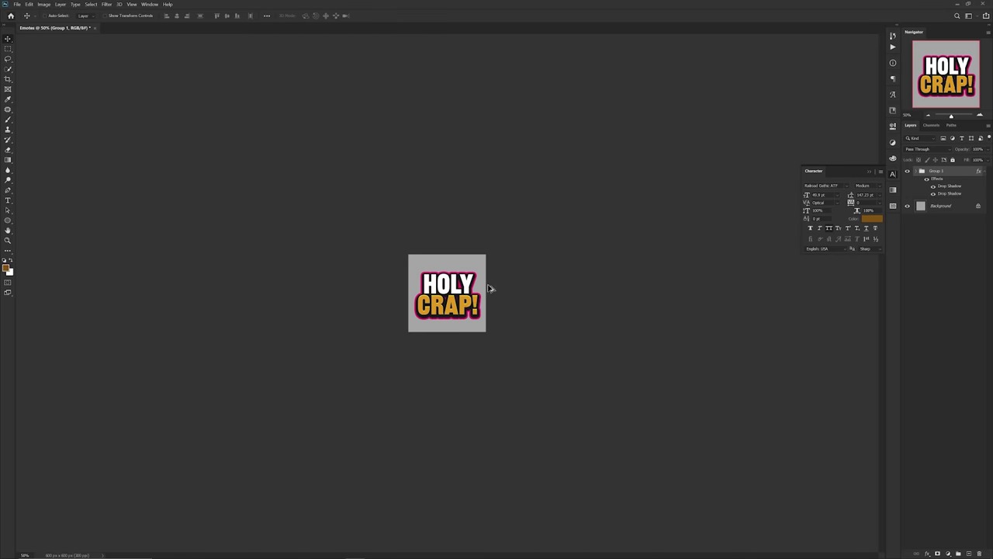
Step: Paint a yellow glow over the CRAP! lettering and set its layer to Linear Dodge (Add)
{"action": "key", "text": "ctrl+plus"}
{"action": "key", "text": "ctrl+plus"}
{"action": "key", "text": "ctrl+plus"}
{"action": "key", "text": "ctrl+plus"}
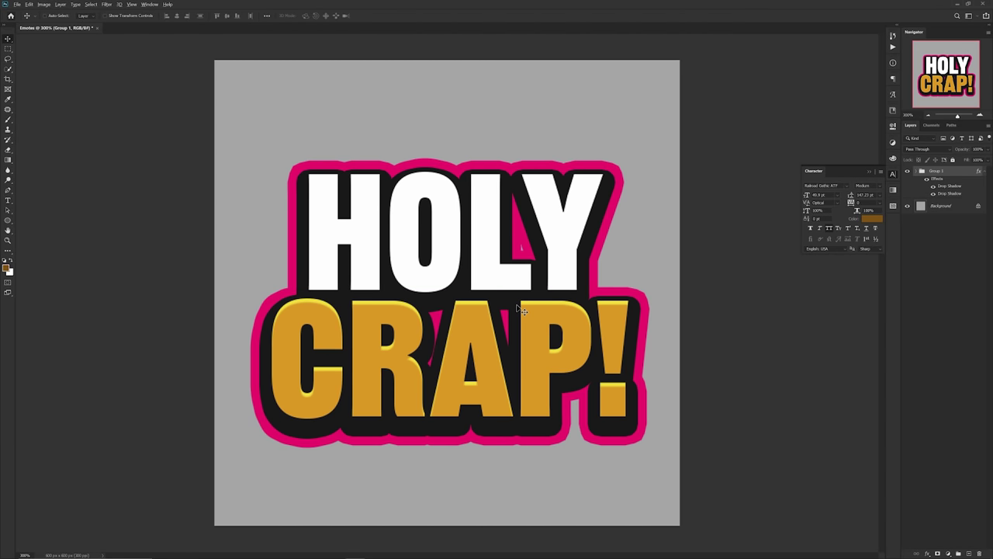
{"action": "key", "text": "ctrl+minus"}
{"action": "key", "text": "ctrl+t"}
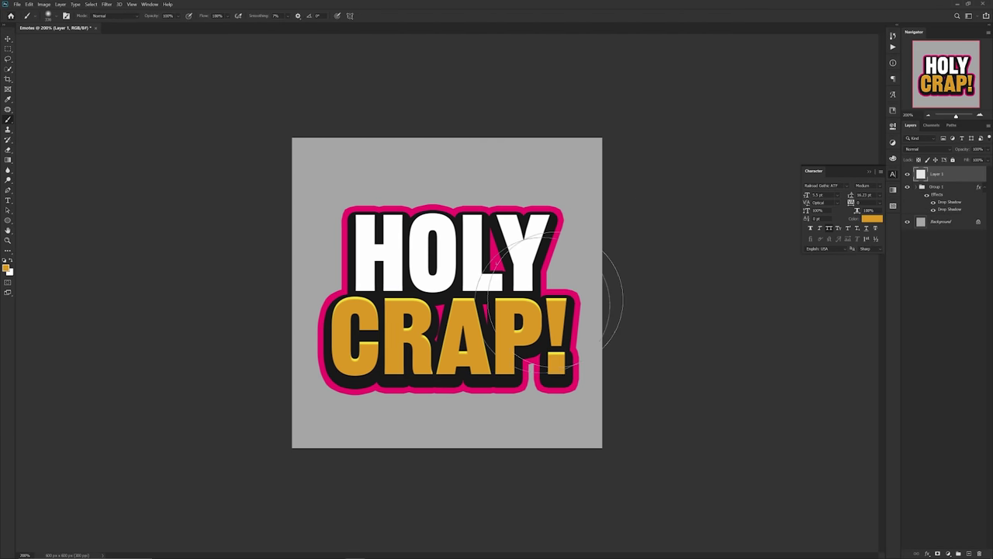
{"action": "left_click_drag", "start_coordinate": [434, 341], "coordinate": [481, 341]}
{"action": "left_click", "coordinate": [923, 148]}
{"action": "left_click", "coordinate": [930, 230]}
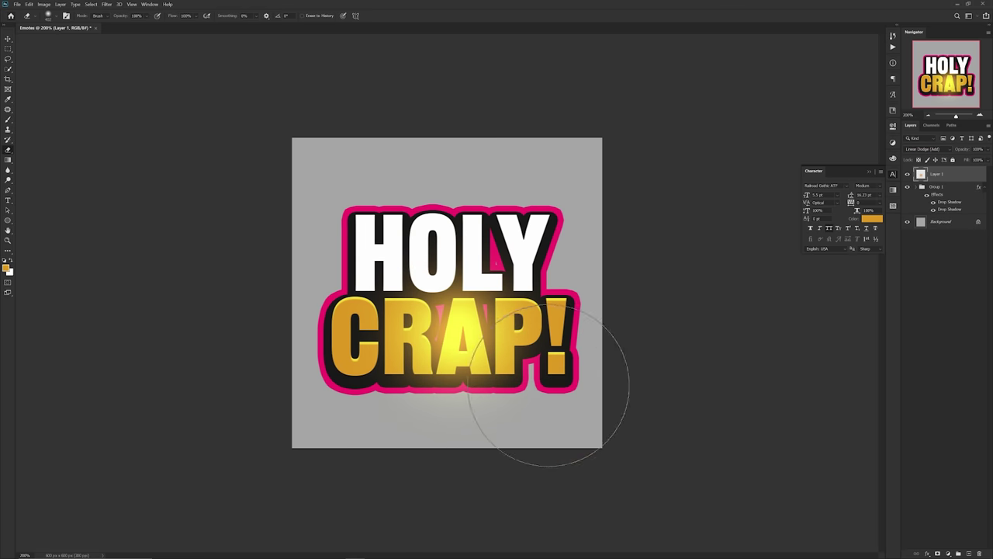
Step: Hide the grey Background layer and clip the glow layer (Layer 1) to Group 1
{"action": "key", "text": "ctrl+t"}
{"action": "right_click", "coordinate": [463, 312]}
{"action": "key", "text": "Escape"}
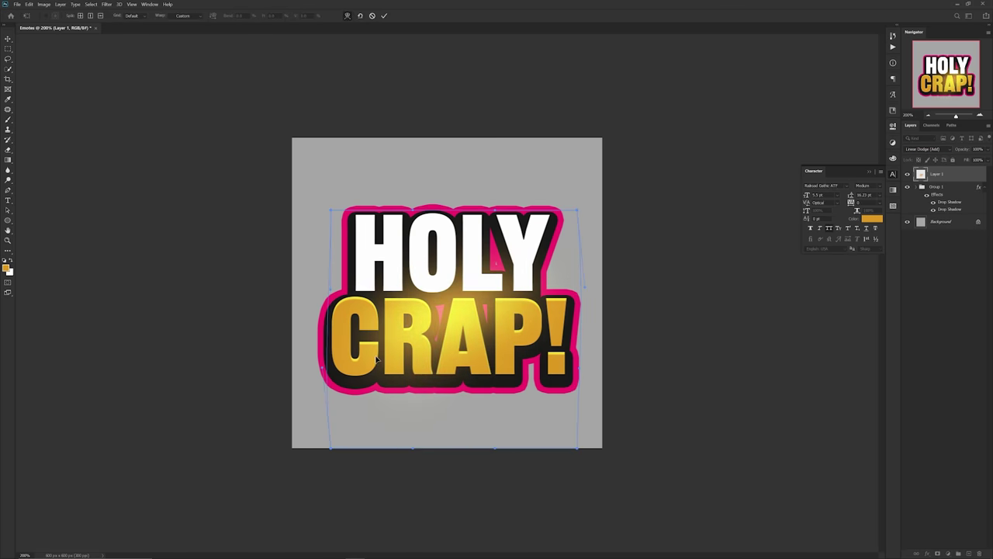
{"action": "key", "text": "Escape"}
{"action": "left_click", "coordinate": [907, 222]}
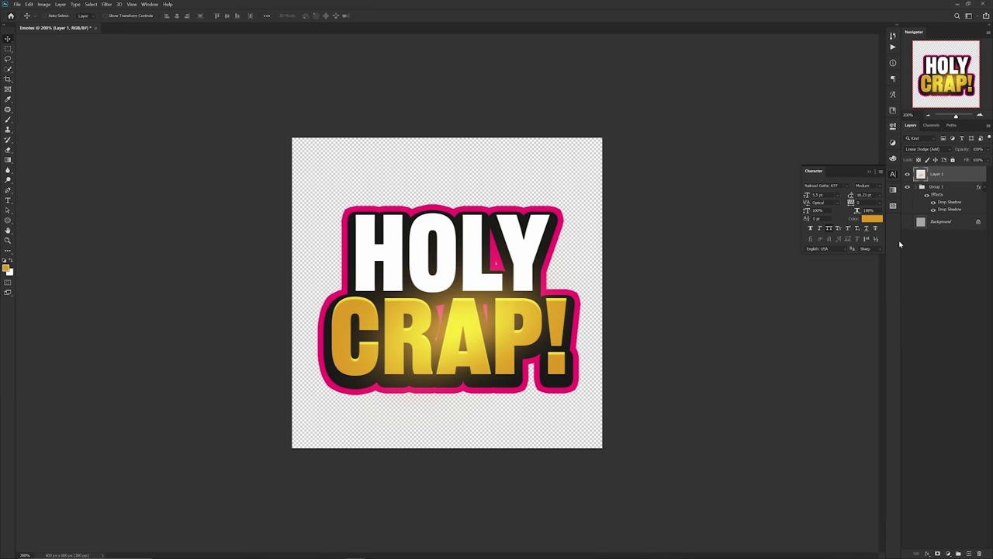
{"action": "left_click", "coordinate": [956, 180], "text": "alt"}
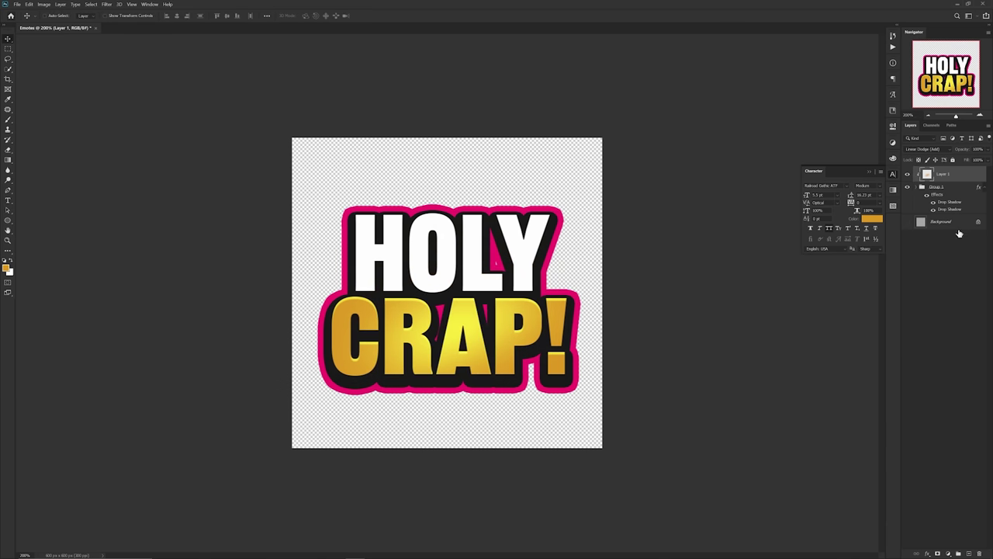